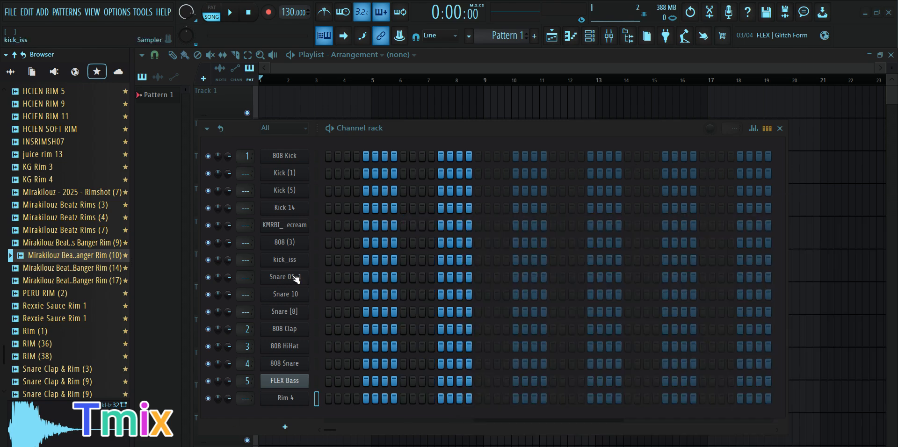
Step: Close and reopen the Channel rack, and inspect the 808 Kick channel's sampler settings and waveform
click(780, 128)
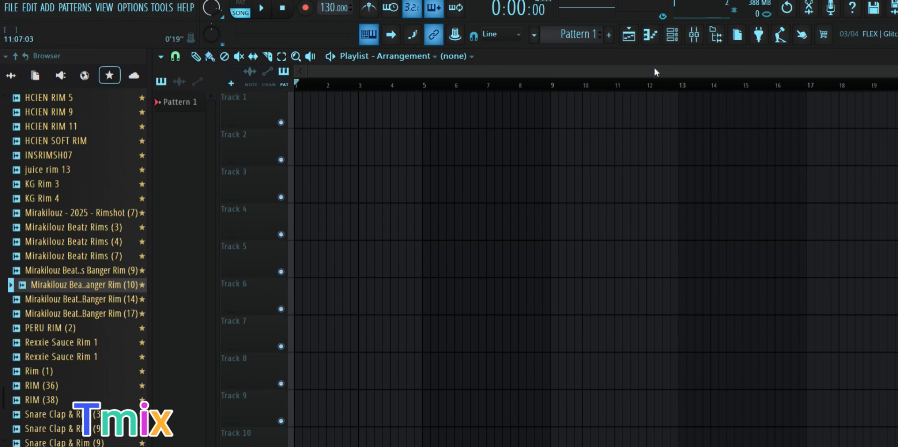
click(672, 35)
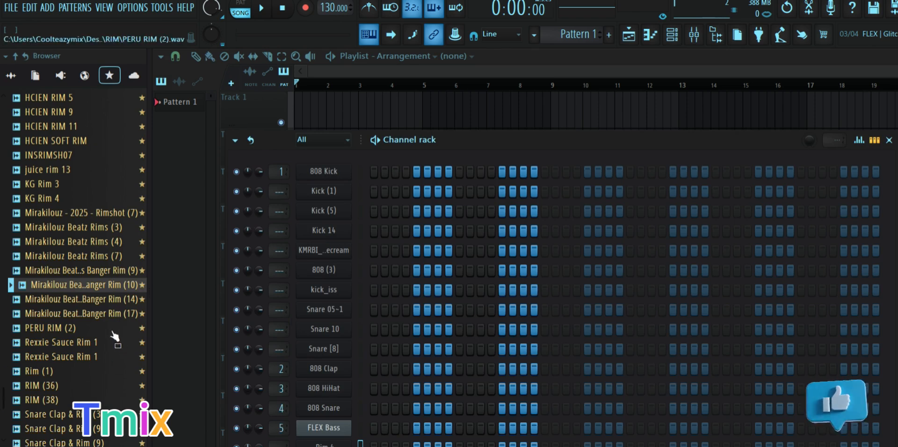
click(331, 173)
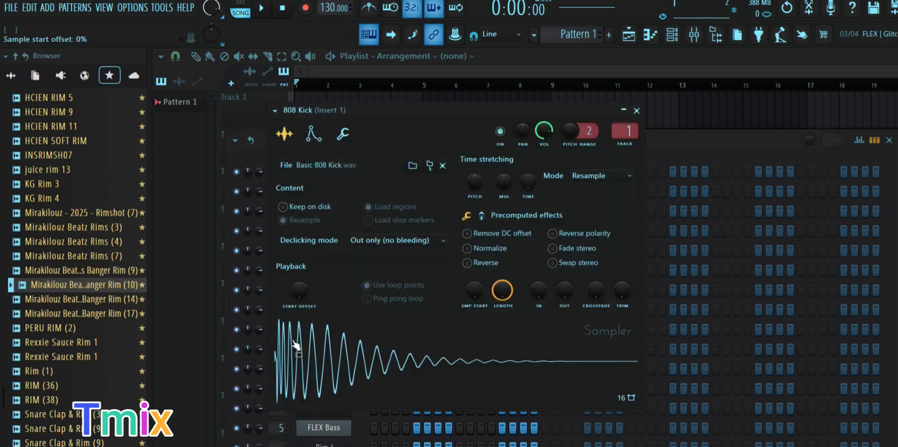
click(636, 110)
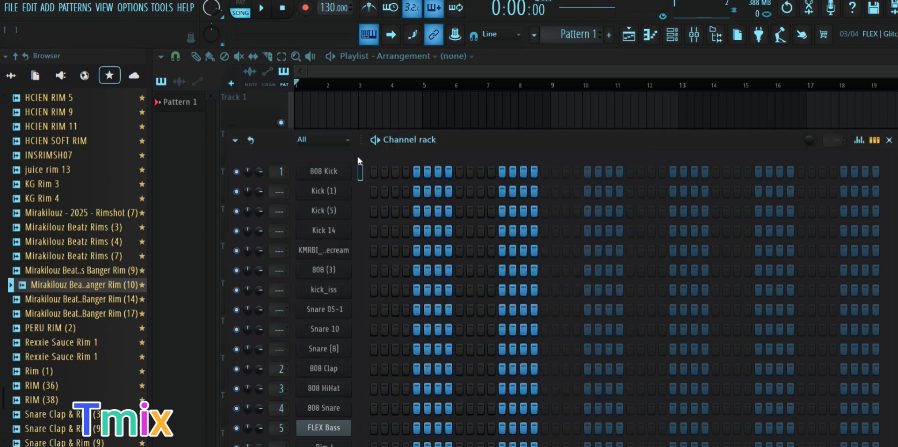
click(322, 171)
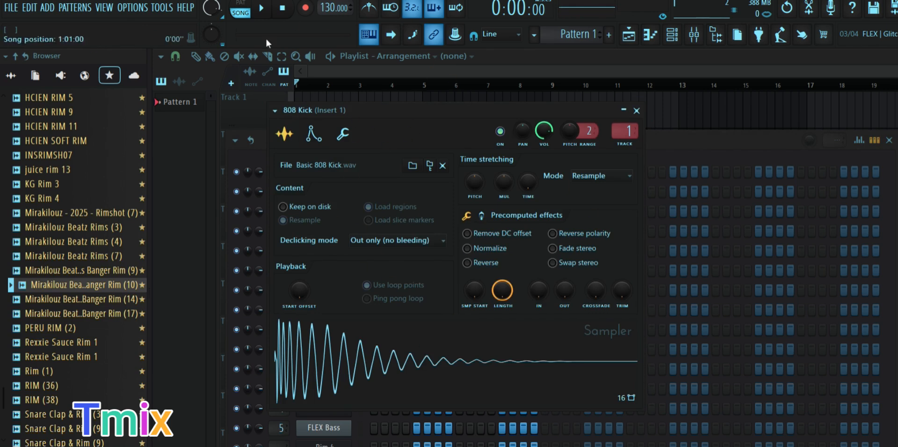
Step: Load the HCIEN RIM 11 sample from the browser into the rim channel's sampler in place of [DH] Rim (8), and close its settings
drag(415, 117, 376, 145)
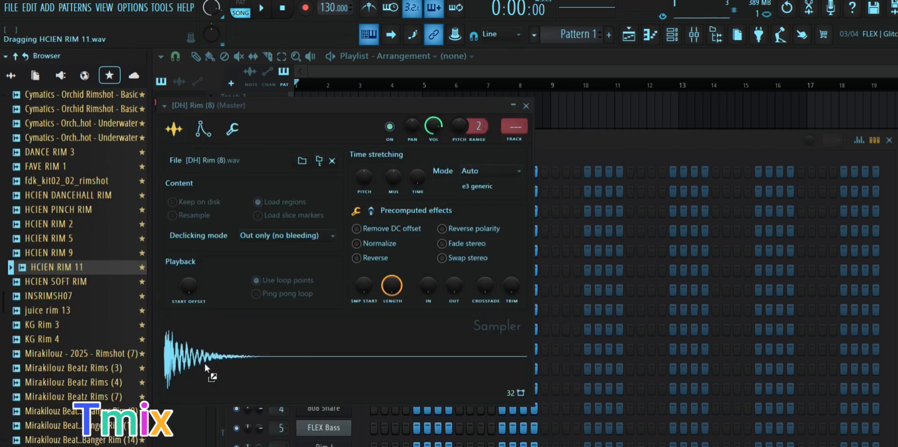
drag(204, 364, 206, 369)
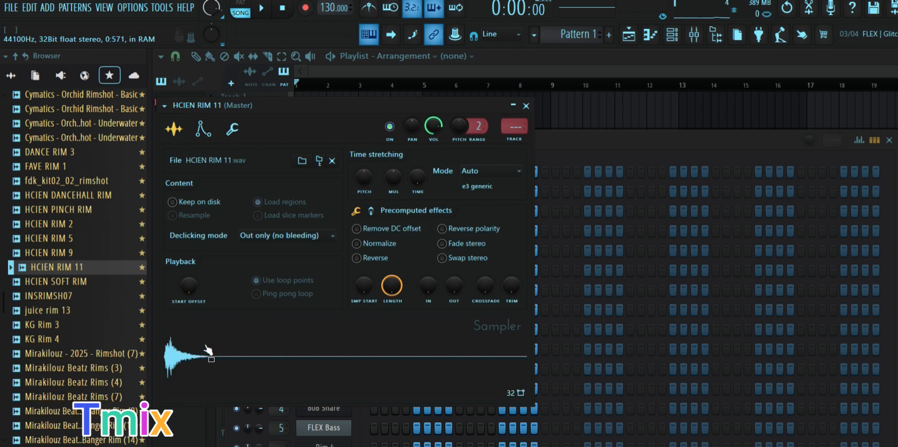
click(527, 106)
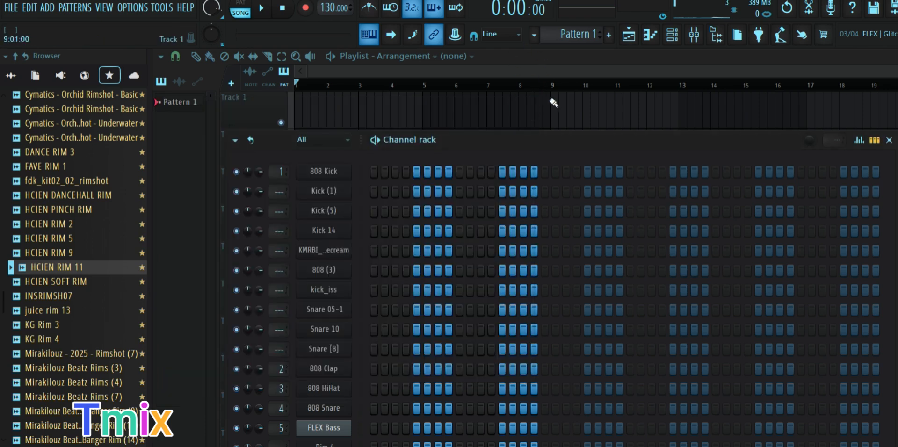
Step: Compare the 808 Kick waveform with the Kick (1) waveform, auditioning the Kick (1) sample and closing both sampler windows
scroll(40, 248, up, 5)
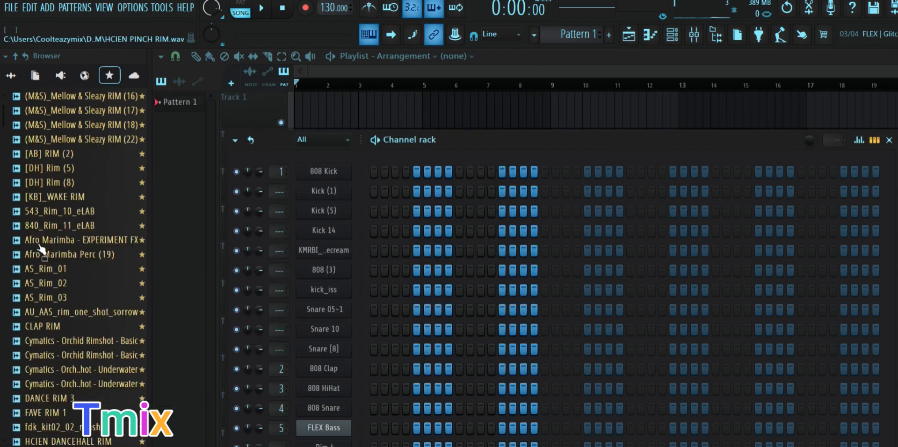
scroll(72, 254, down, 5)
scroll(75, 259, down, 4)
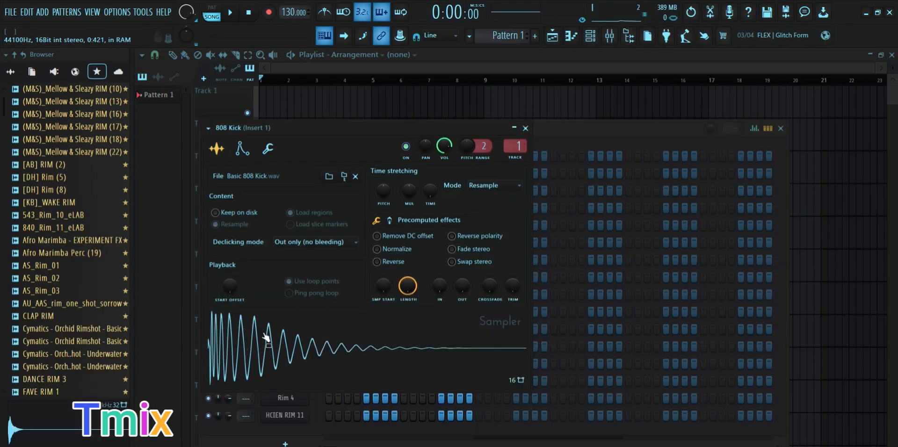
click(525, 128)
click(285, 173)
click(257, 417)
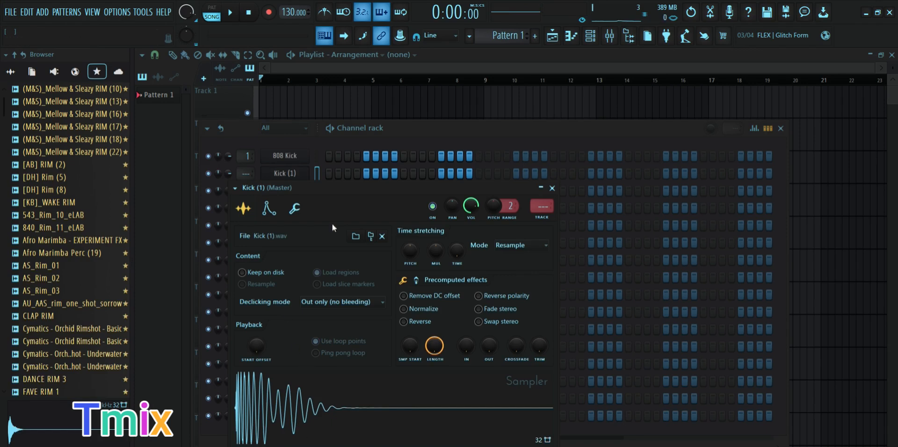
drag(339, 184, 335, 150)
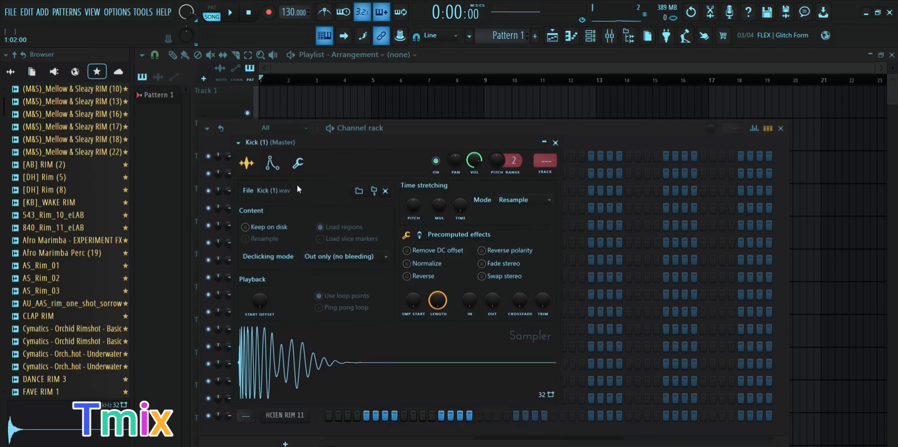
click(555, 143)
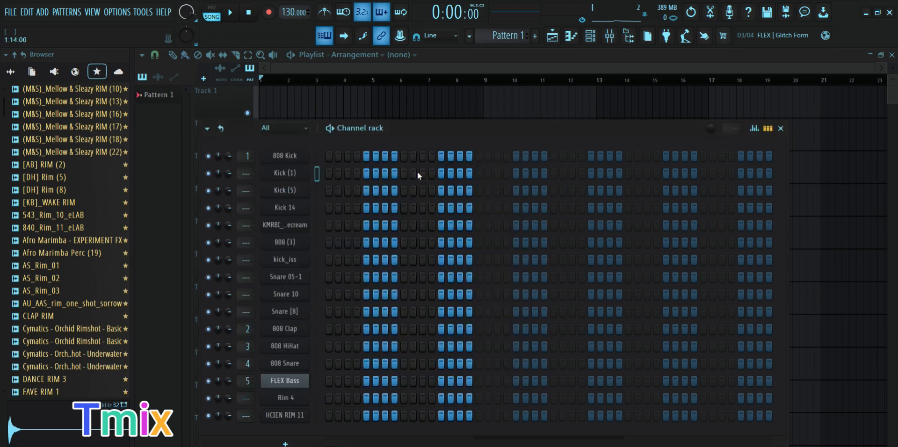
Step: Examine the Kick (5) waveform in its sampler window, audition the sample and close the window
click(288, 191)
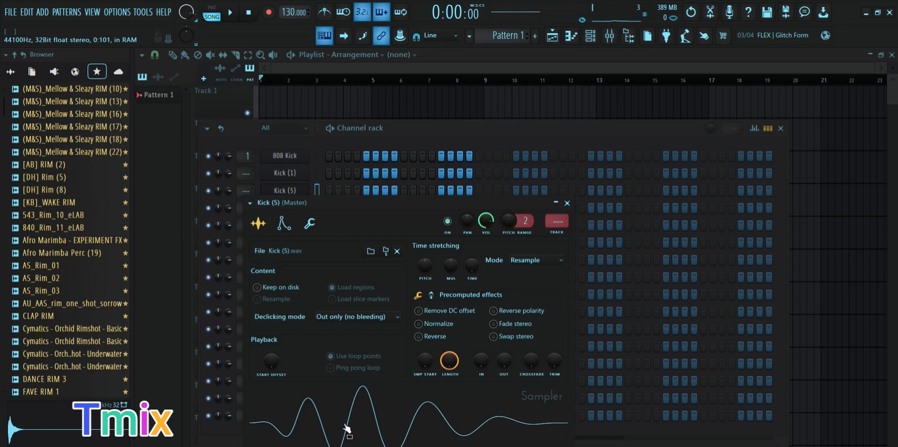
drag(370, 203, 370, 114)
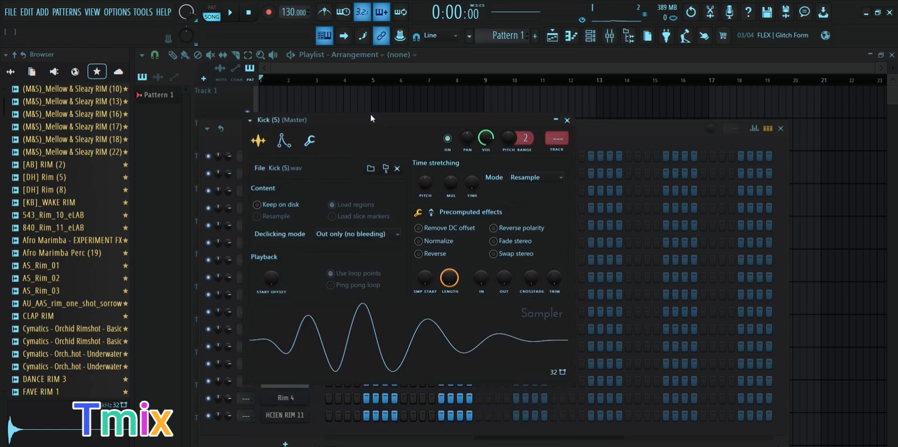
click(336, 346)
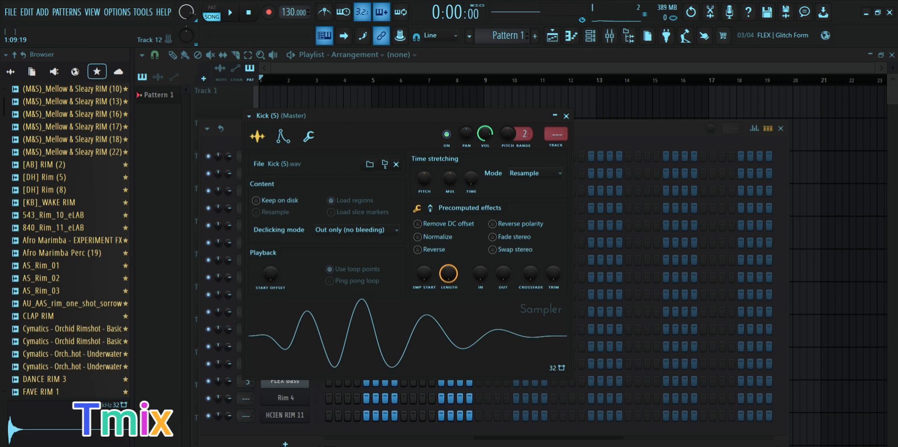
click(566, 115)
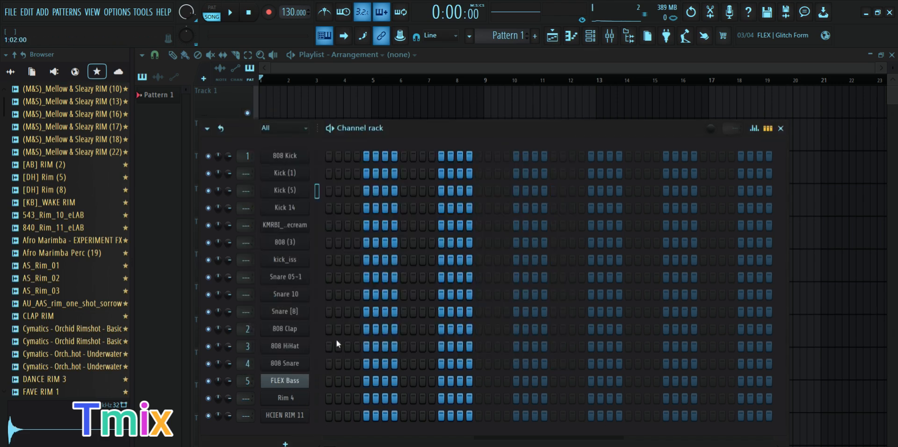
Step: Open the 808 Snare channel's sampler, audition its sample several times and close the window
click(290, 363)
click(283, 408)
click(282, 407)
click(281, 408)
click(281, 407)
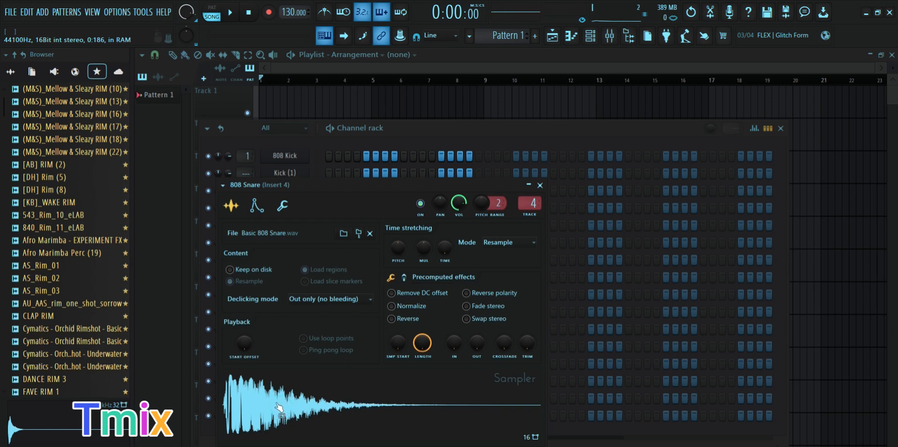
click(539, 185)
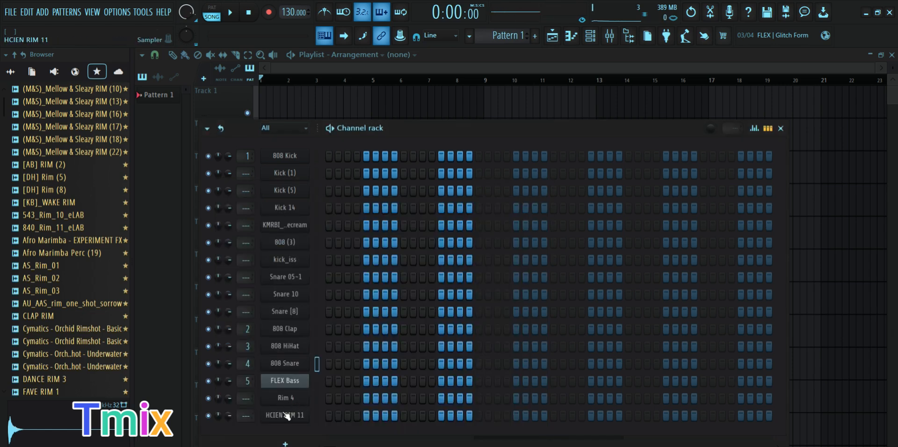
Step: Compare the Snare 05-1 and Snare [8] waveforms in their sampler windows, auditioning the Snare [8] sample
click(286, 278)
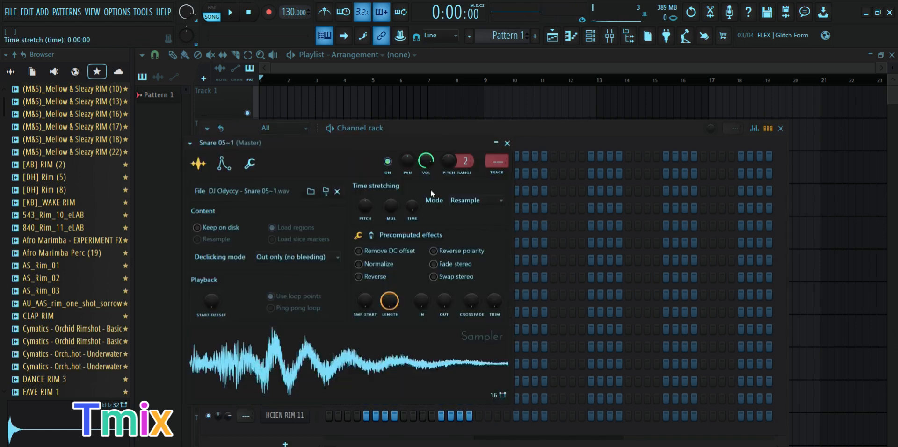
click(507, 143)
click(288, 309)
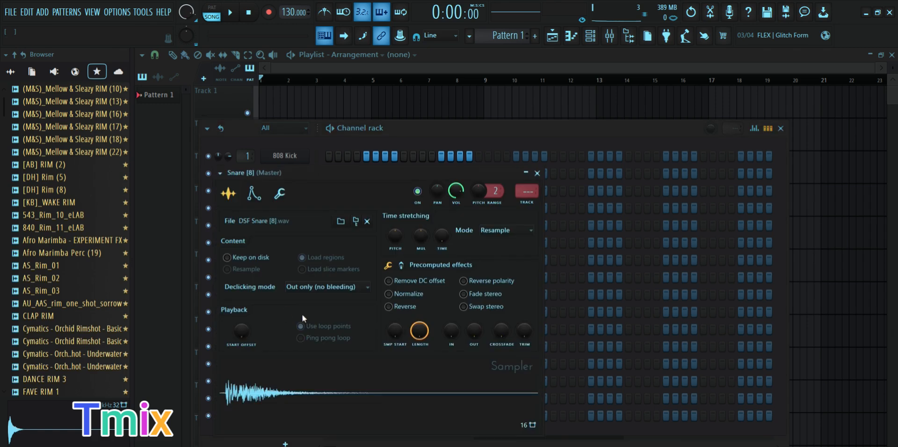
click(249, 407)
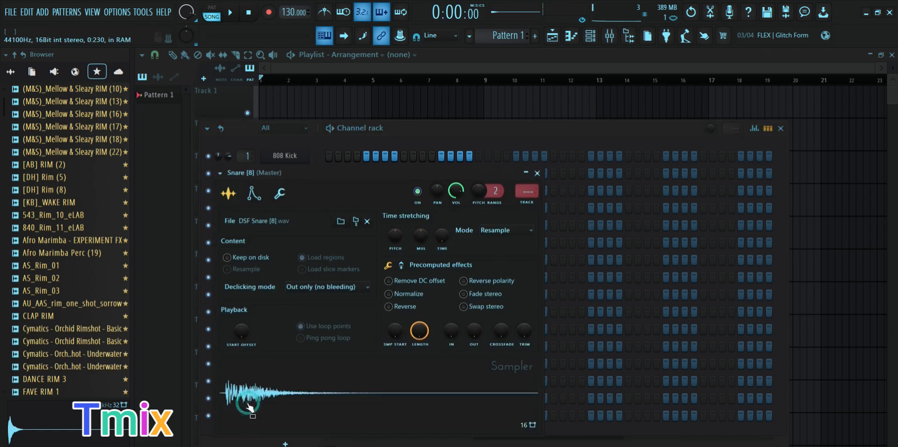
click(537, 173)
Step: Show the envelope settings of the 808 Kick channel
click(286, 157)
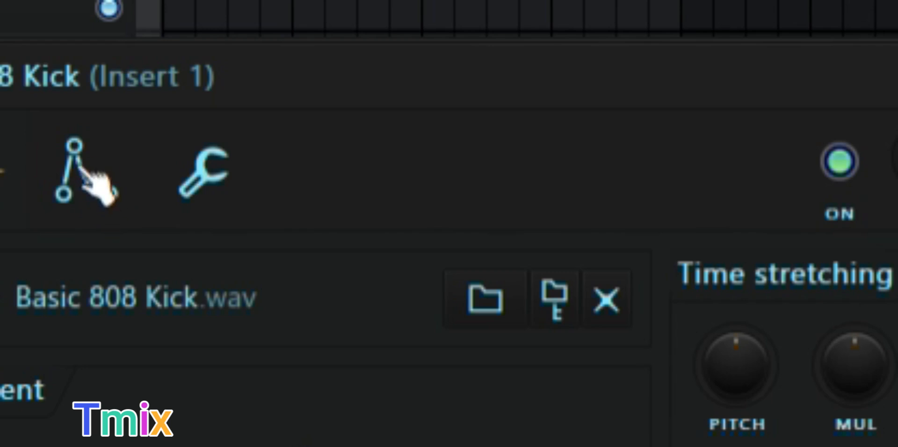
click(75, 187)
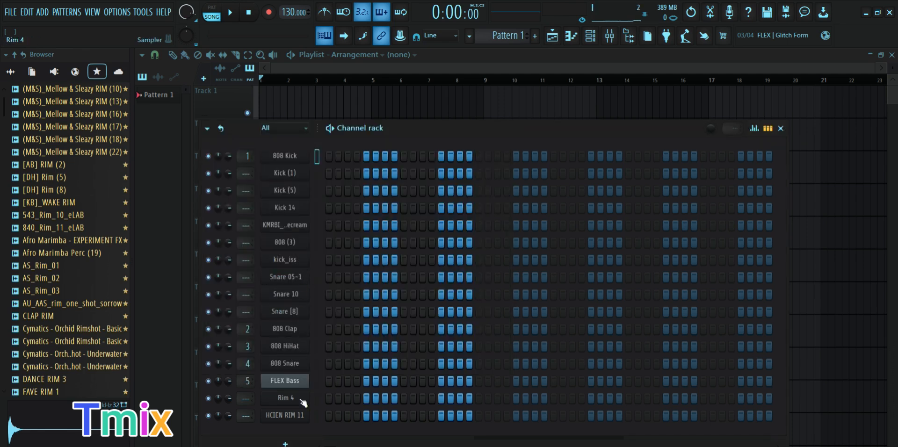
Step: Audition the 808 (3) sample and open its volume envelope settings, moving the window clear of the channel names
click(283, 242)
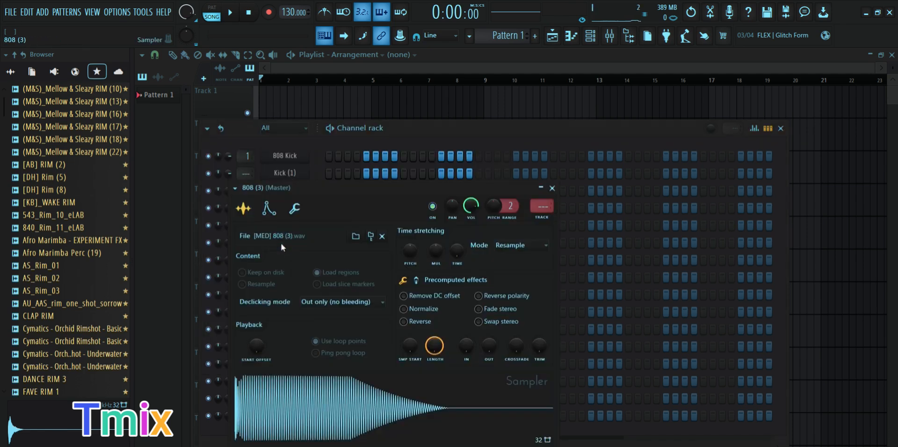
click(294, 420)
click(293, 418)
click(291, 415)
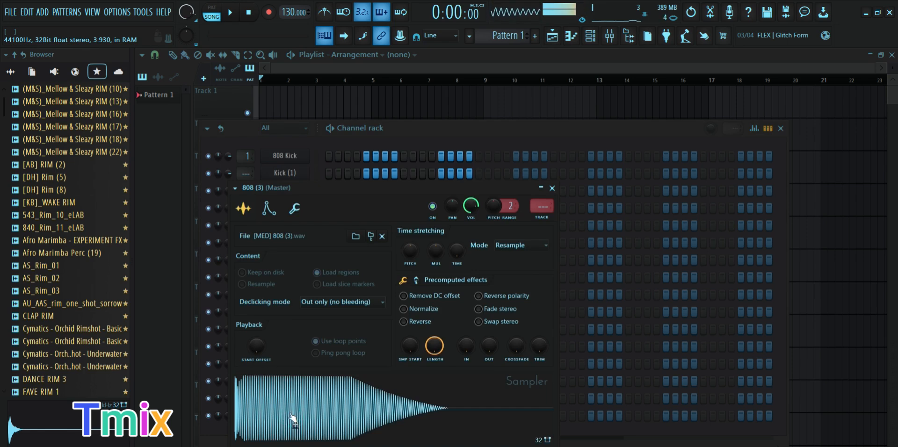
click(278, 216)
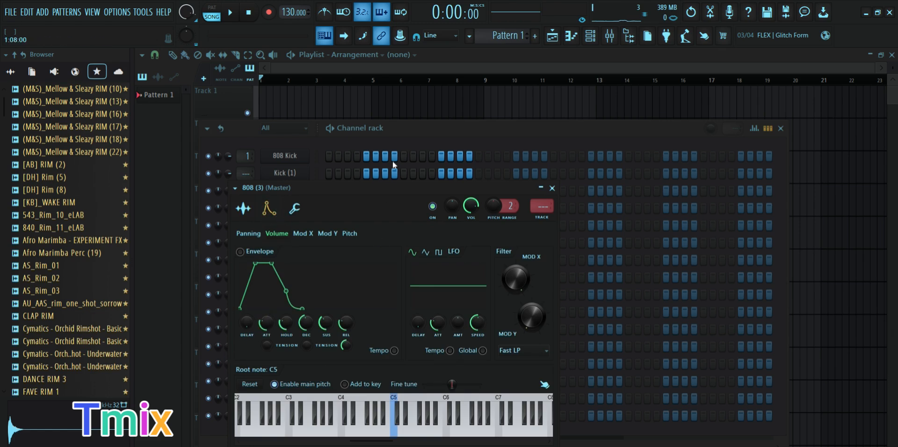
drag(384, 189, 532, 115)
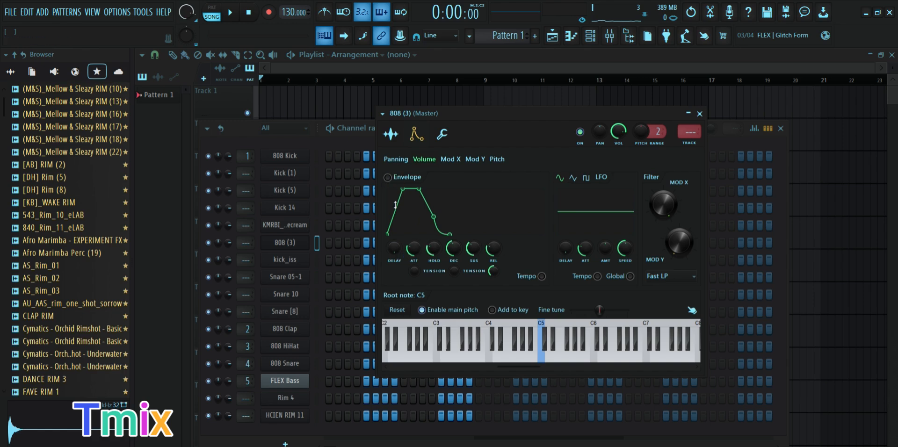
Step: Lower the attack of the 808 (3) volume envelope to its minimum and test it with notes on the preview keyboard
drag(413, 249, 413, 280)
click(568, 359)
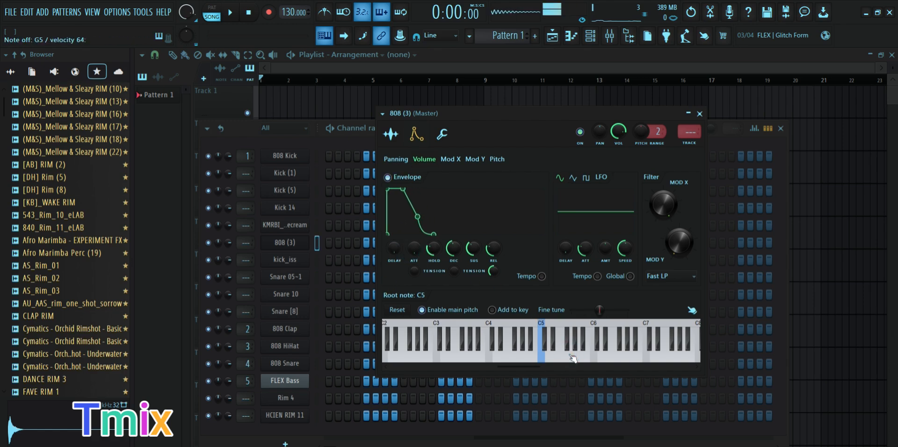
click(468, 354)
Step: Raise the hold time of the 808 (3) volume envelope close to its maximum and audition a note repeatedly
drag(433, 251, 433, 220)
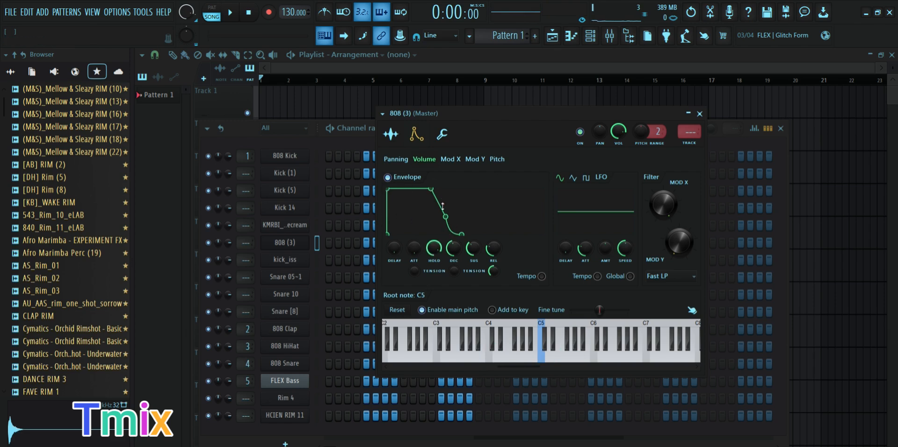
drag(434, 248, 434, 245)
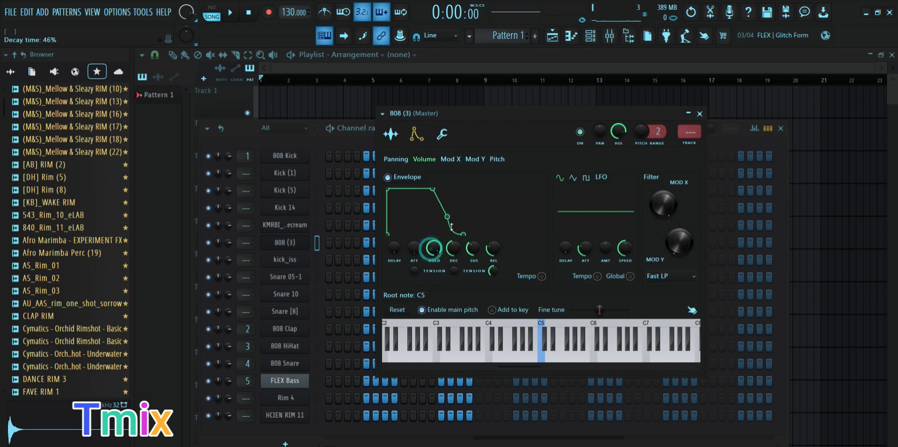
click(534, 359)
click(533, 360)
click(532, 361)
click(533, 361)
click(532, 361)
Step: Raise the decay time of the 808 (3) volume envelope to its maximum and audition the G5 note
drag(454, 248, 453, 231)
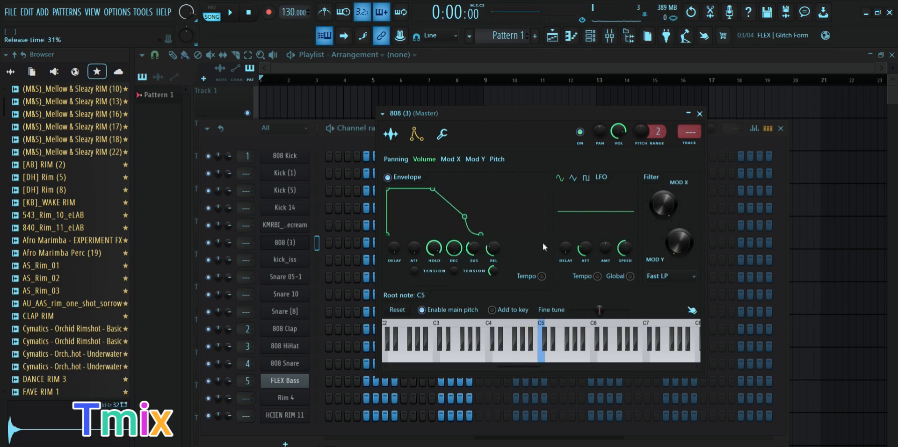
click(573, 360)
click(571, 359)
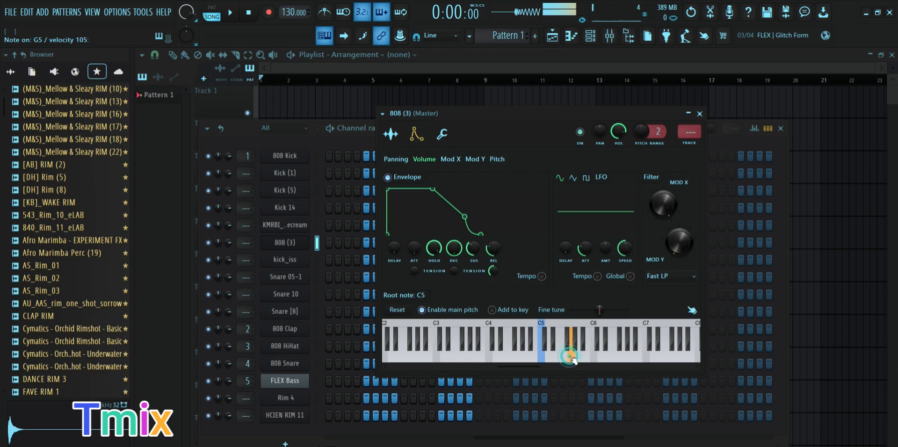
Step: Set the 808 (3) envelope's sustain level to 100%, audition a note, and raise the release time to its maximum
drag(474, 251, 474, 197)
click(566, 360)
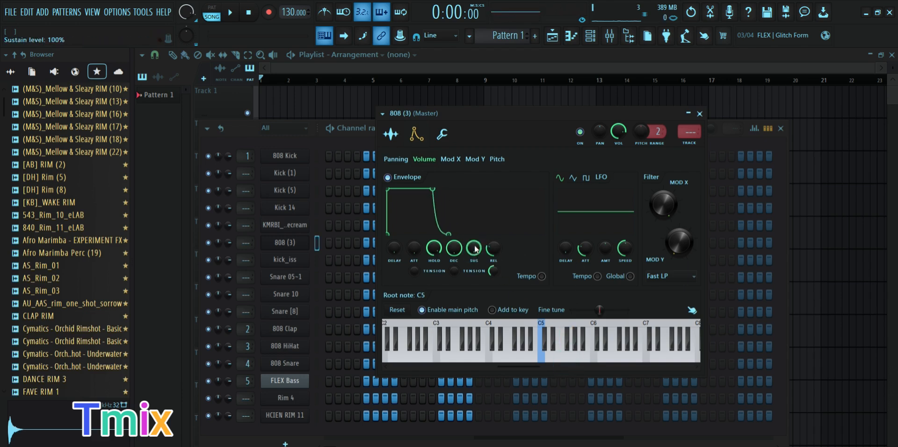
drag(494, 249, 493, 220)
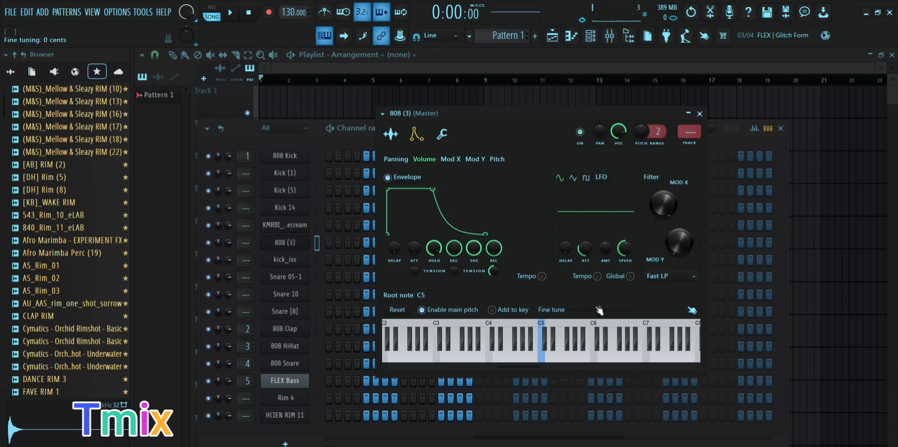
Step: Audition 808 (3) notes on the preview keyboard, view its miscellaneous functions and close its sampler window
click(571, 358)
click(513, 357)
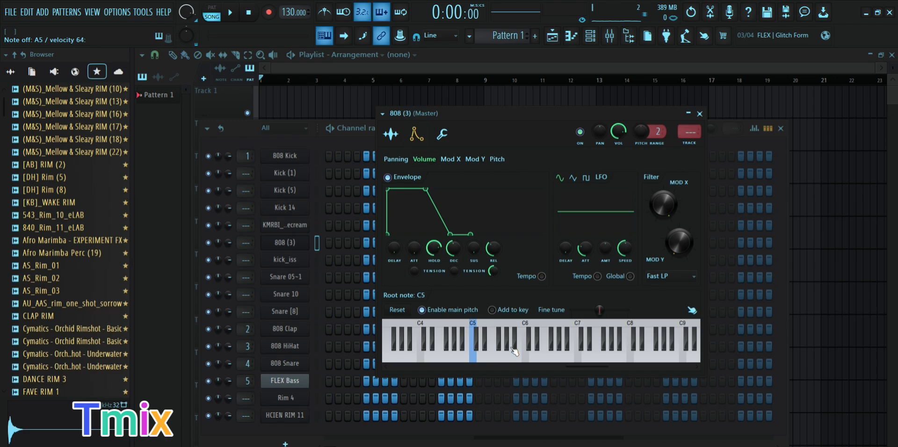
click(442, 134)
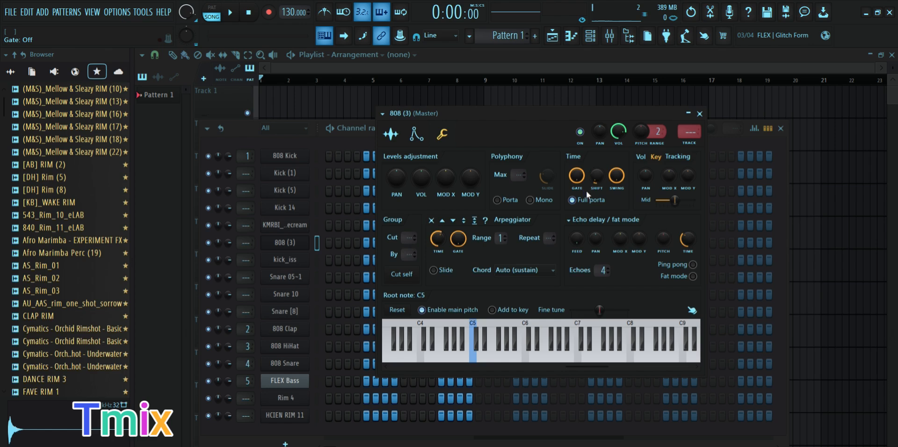
click(596, 178)
click(700, 114)
Step: Open the 808 Kick sampler, raise its time-stretching pitch slightly, audition the sample and close the window
click(285, 156)
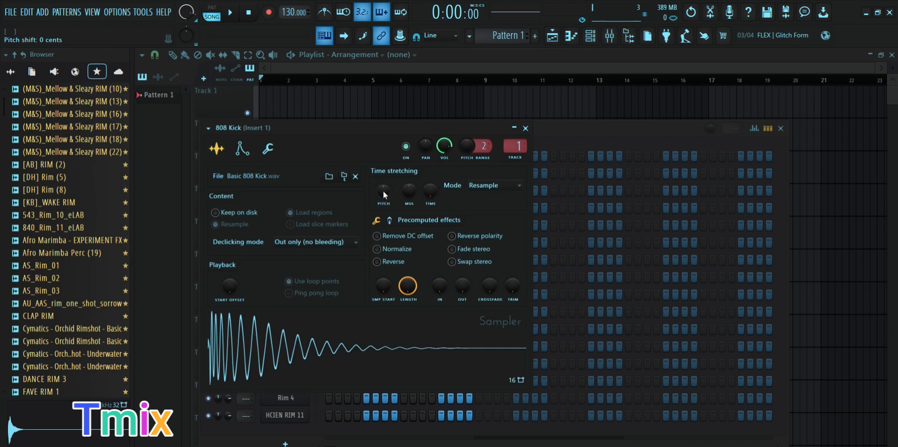
drag(383, 191, 384, 183)
click(256, 351)
click(255, 351)
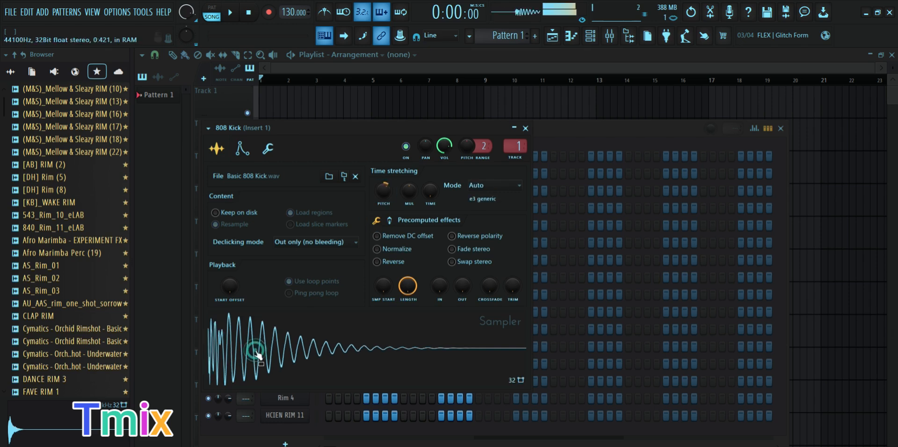
click(525, 128)
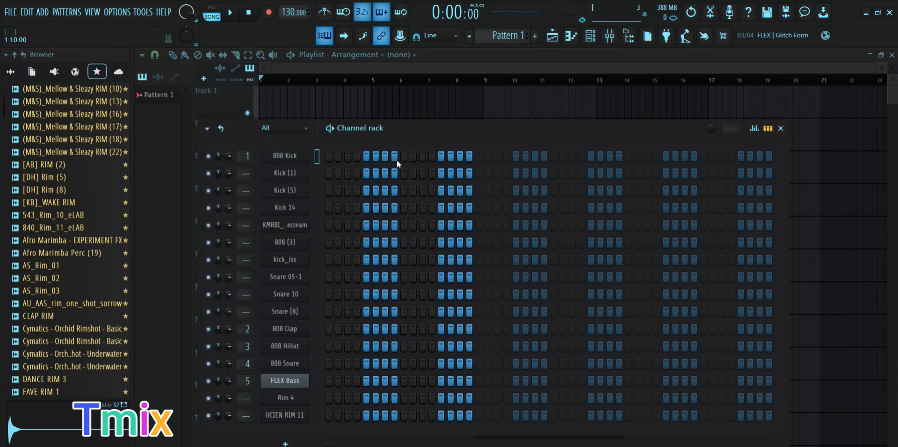
Step: Reopen the 808 Kick sampler, try a lowered time-stretching pitch with auditions, and undo the pitch change
click(285, 155)
click(261, 346)
drag(383, 190, 383, 201)
click(245, 351)
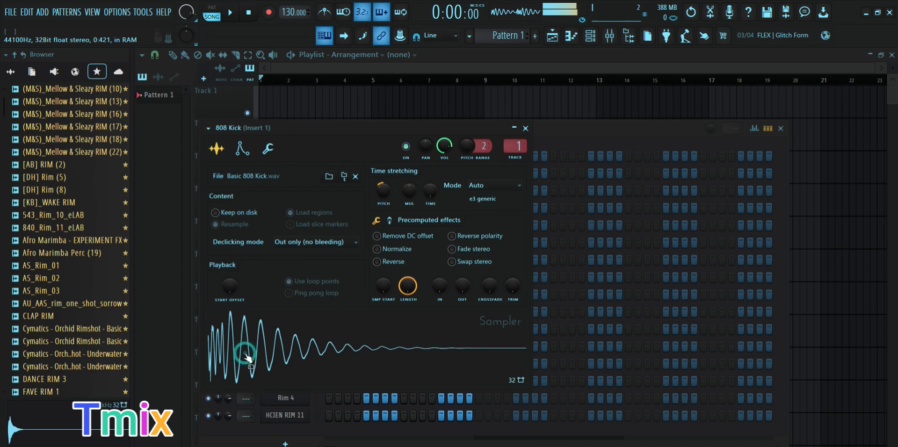
click(266, 352)
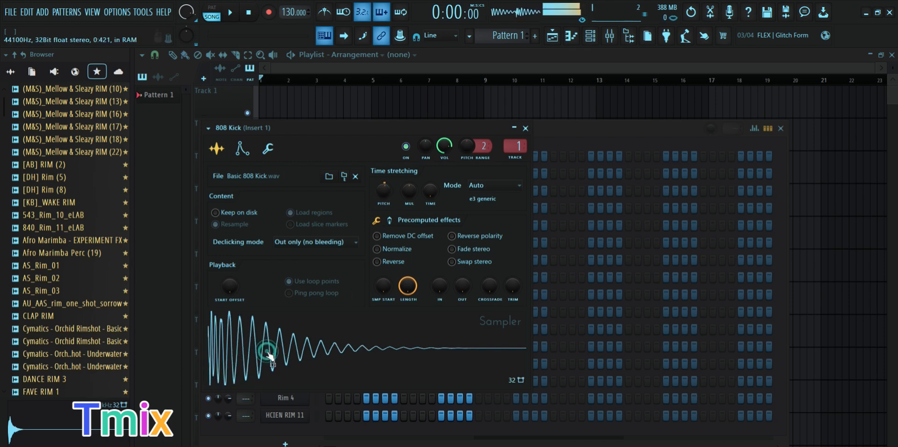
key(ctrl+z)
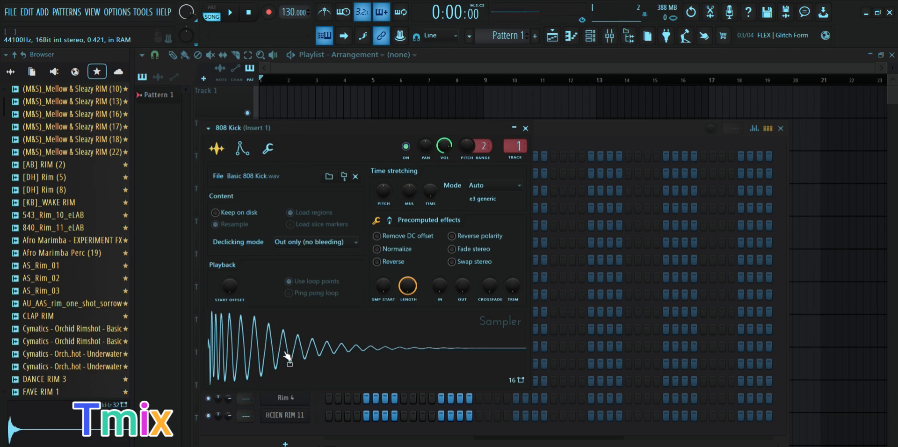
Step: Try a strong quick fade-out on the 808 Kick, reduce it to a light one, and audition both settings
drag(463, 287, 463, 262)
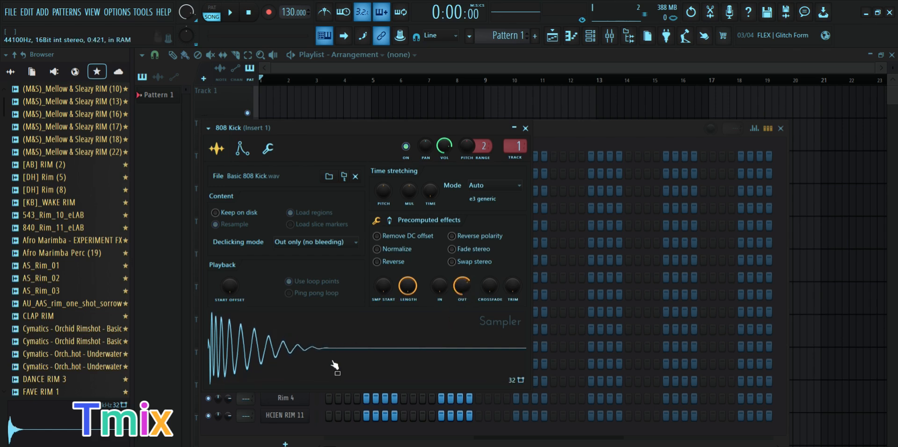
click(245, 357)
click(245, 356)
click(245, 357)
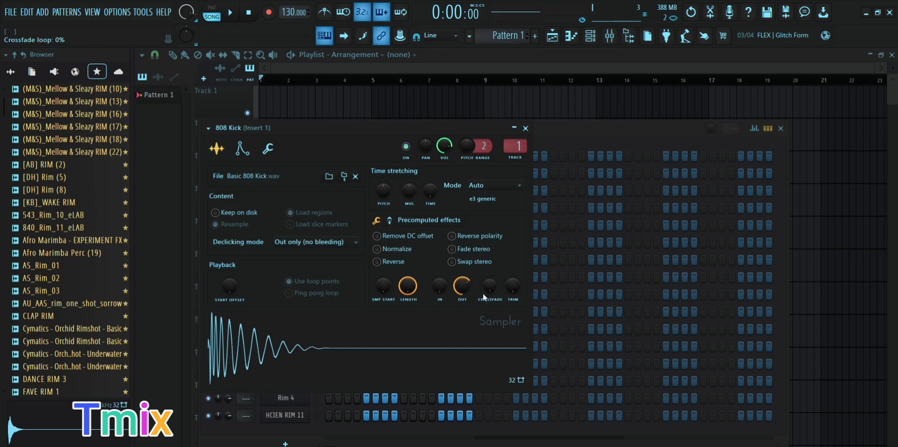
drag(463, 285, 461, 295)
click(267, 343)
click(271, 347)
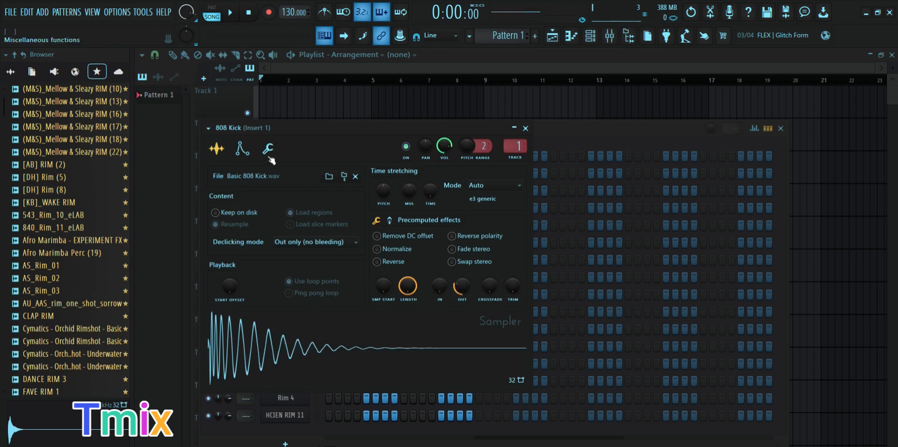
key(Escape)
Step: Switch from the Snare [8] sampler to Snare 10 and audition its sample repeatedly
click(289, 312)
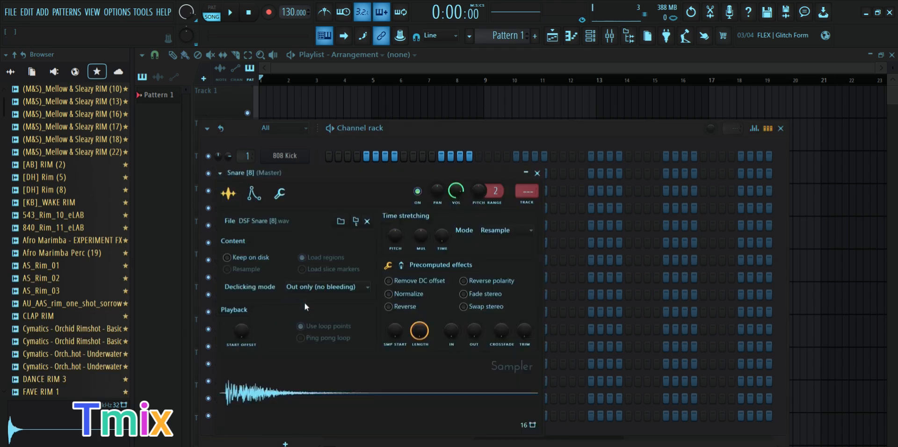
click(539, 173)
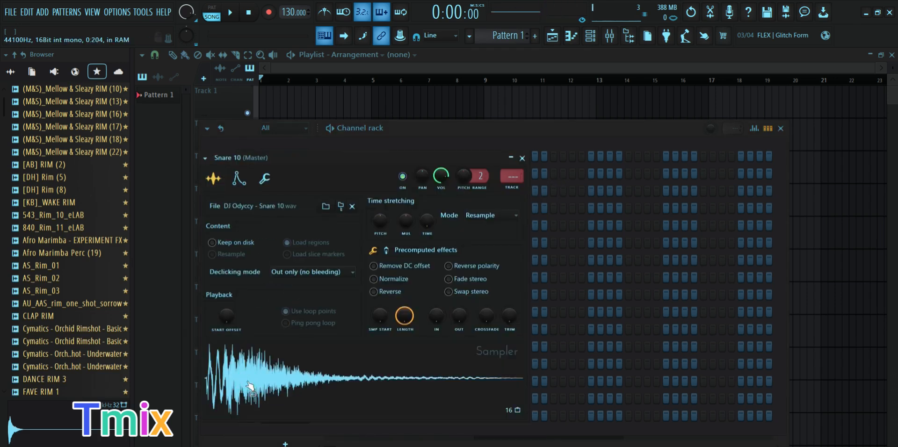
click(249, 385)
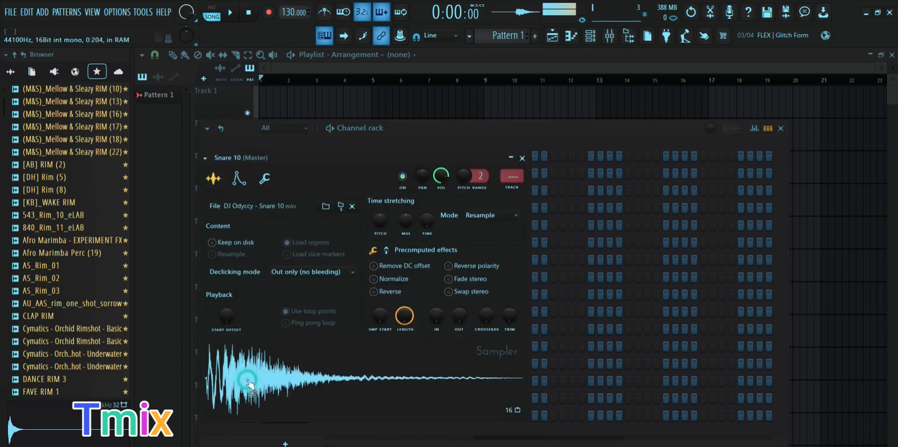
click(249, 384)
click(250, 384)
click(250, 385)
Step: Set the Snare 10 quick fade-out to 50% and audition the shortened sample
drag(459, 316, 460, 285)
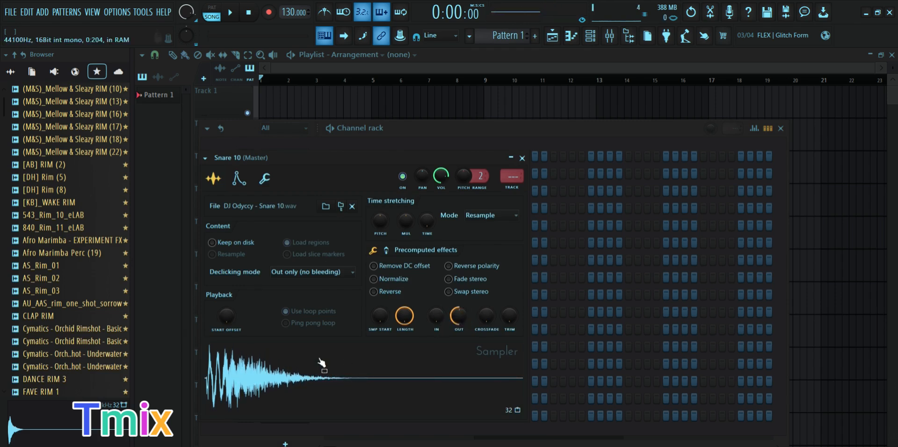
click(257, 377)
click(256, 378)
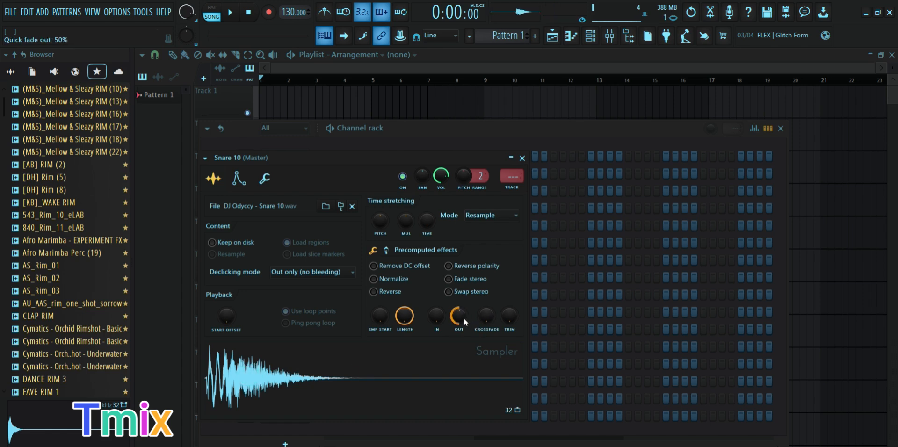
click(260, 371)
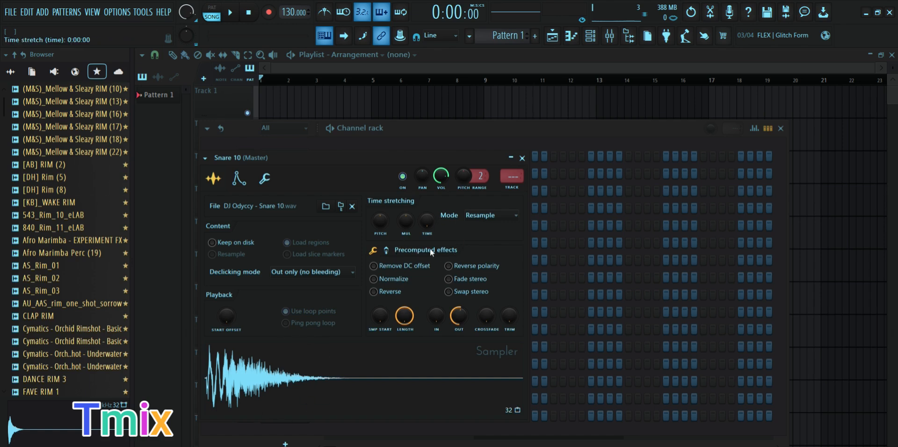
Step: Display the boost, EQ and reverb controls among Snare 10's precomputed effects, audition the sample and close the sampler
click(387, 251)
click(387, 251)
click(386, 251)
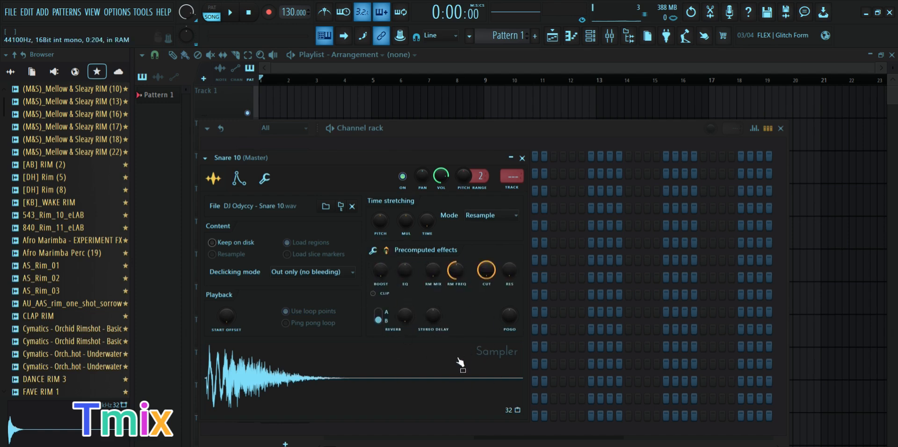
click(228, 382)
click(229, 383)
click(229, 383)
click(230, 385)
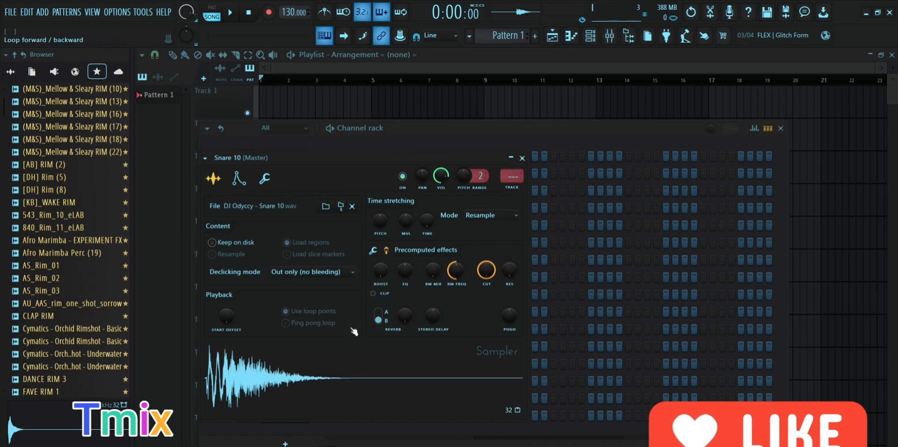
click(522, 158)
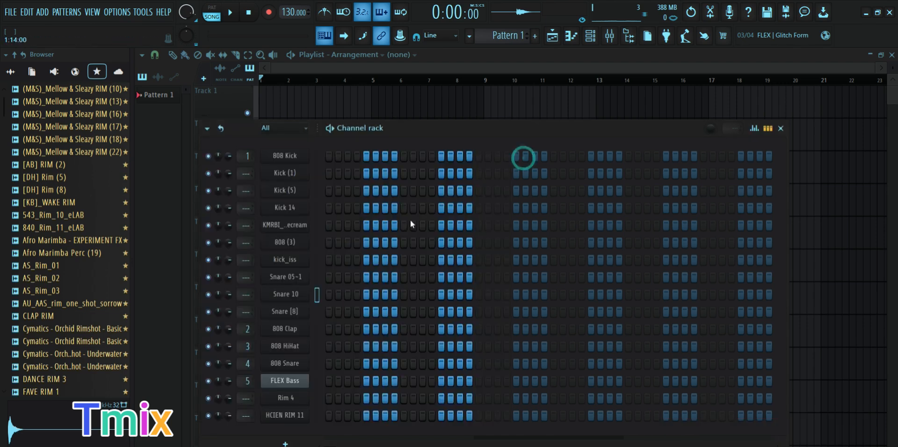
Step: Open the Snare [8] sampler and audition its unprocessed sample several times
click(287, 311)
click(248, 400)
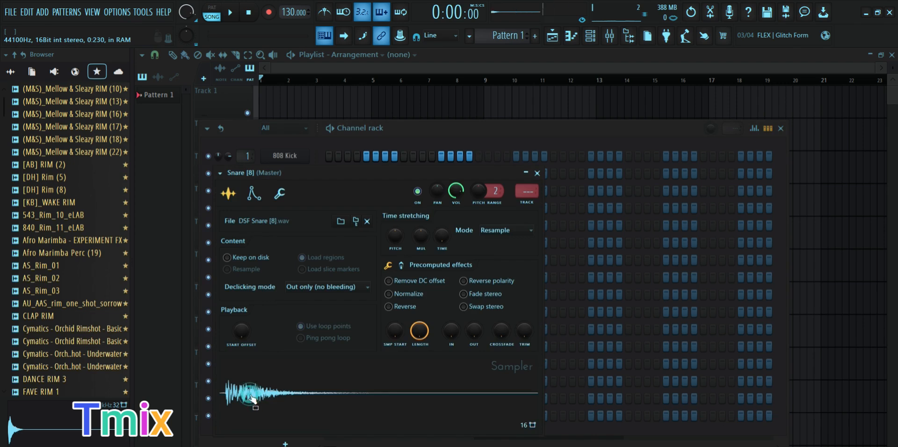
click(247, 399)
click(248, 399)
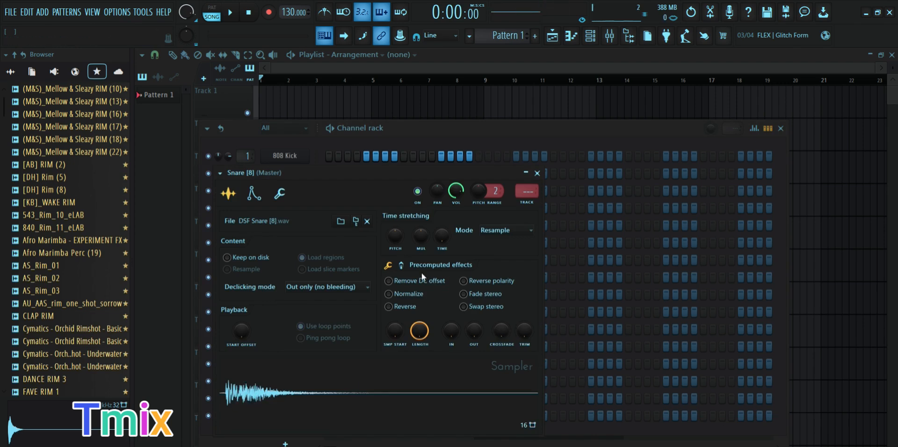
Step: Display Snare [8]'s boost, EQ and reverb effects, raise the boost slightly and audition the louder sample
click(401, 268)
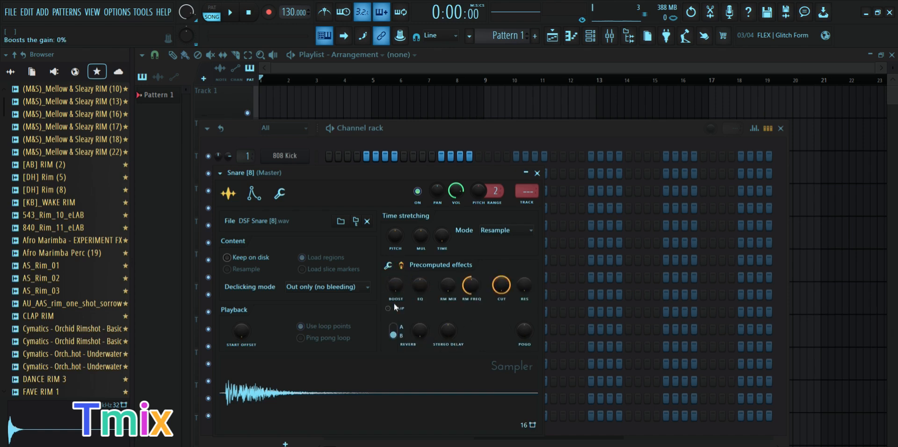
drag(395, 287, 395, 278)
click(245, 398)
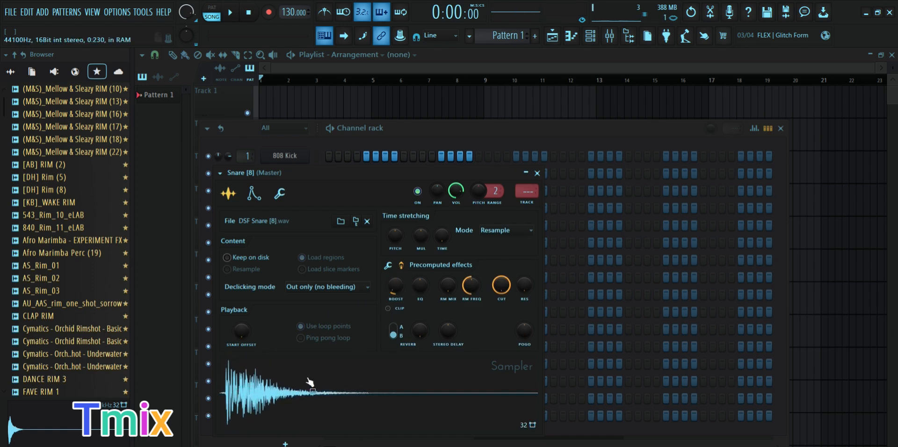
click(276, 390)
click(276, 389)
click(275, 389)
click(276, 389)
click(276, 389)
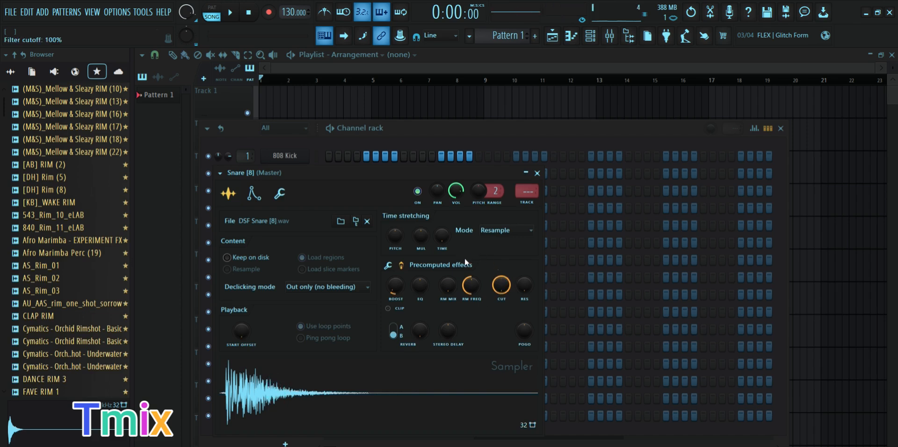
Step: Shift Snare [8]'s EQ frequency balance slightly upward and audition the sample
drag(417, 286, 417, 271)
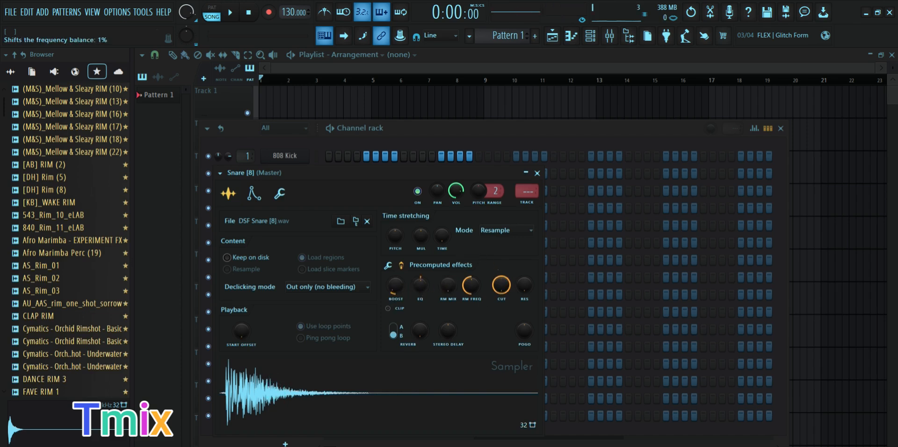
click(278, 390)
click(278, 390)
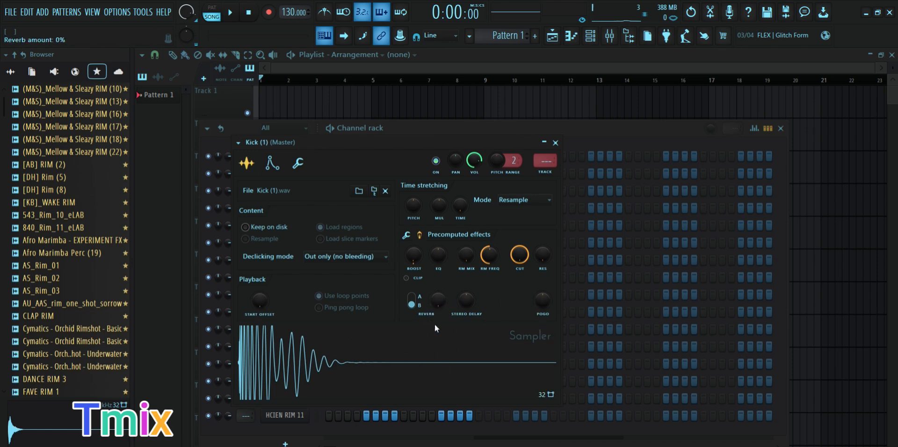
Step: Close the Kick (1) sampler and bring back Snare [8]'s boost, EQ and reverb effects
click(555, 143)
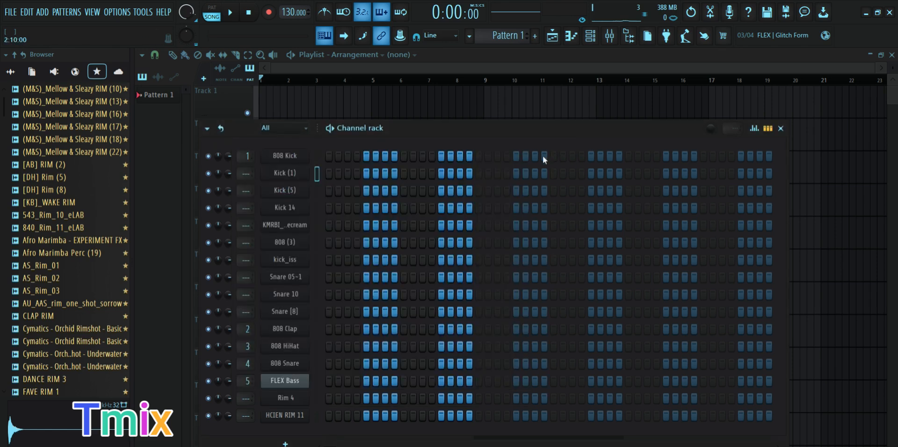
click(287, 312)
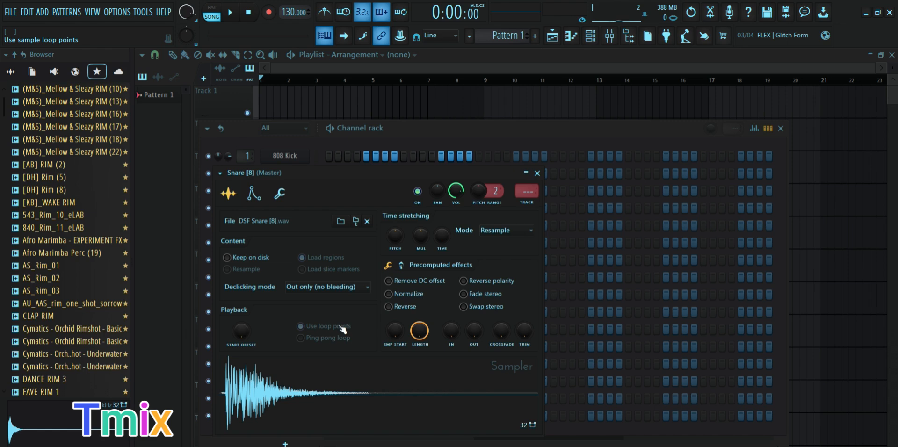
click(402, 266)
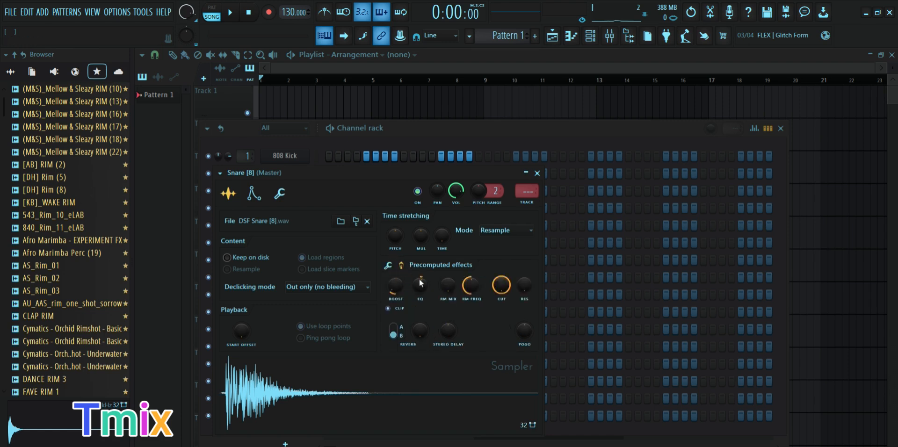
Step: Raise Snare [8]'s type B reverb to its maximum and audition the sample repeatedly
drag(416, 341, 429, 329)
click(261, 394)
click(261, 394)
click(261, 395)
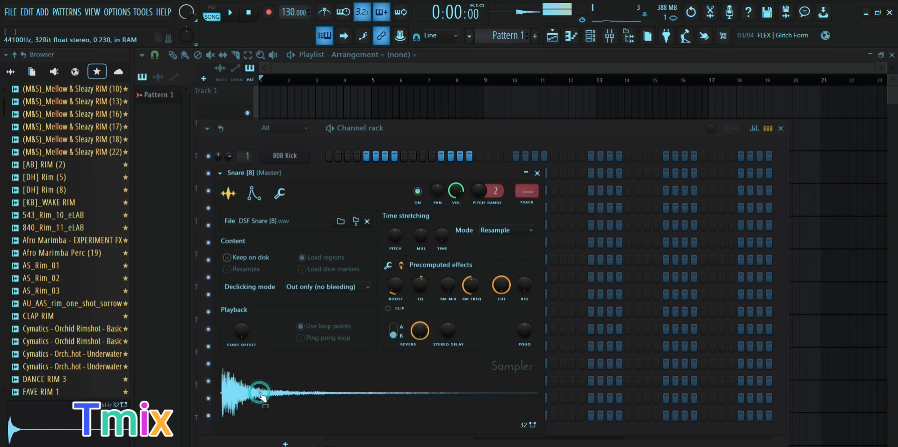
click(261, 395)
click(261, 394)
click(261, 394)
click(261, 395)
click(248, 400)
click(248, 400)
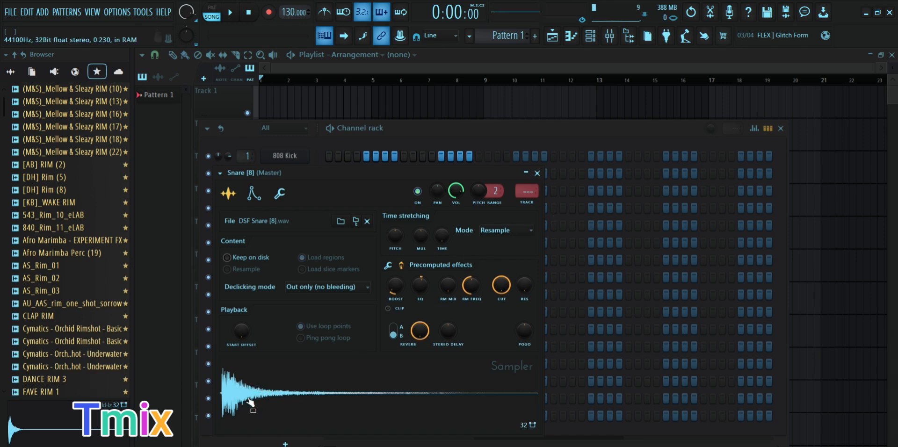
click(249, 399)
click(248, 400)
click(248, 400)
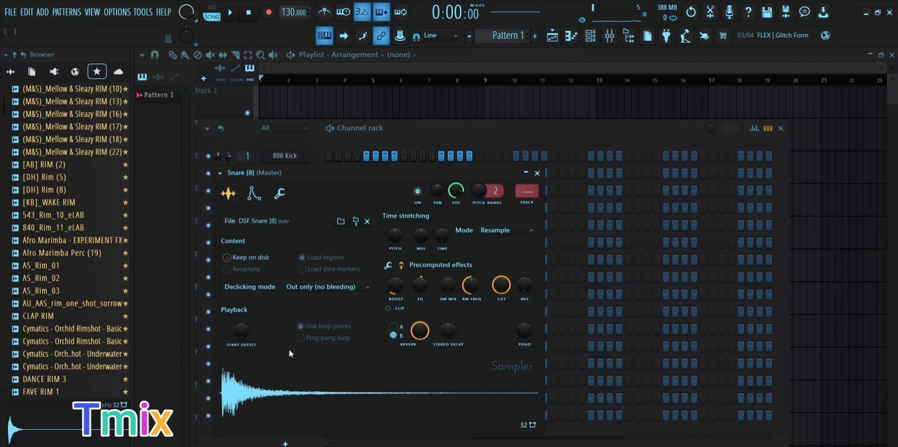
Step: Try shifting Snare [8]'s stereo delay to 16% right and return it to the centre
drag(447, 331, 447, 322)
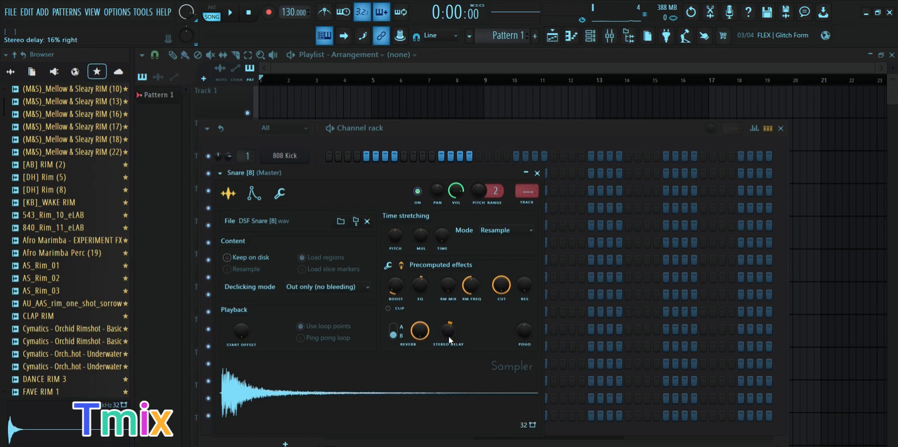
drag(447, 334, 447, 343)
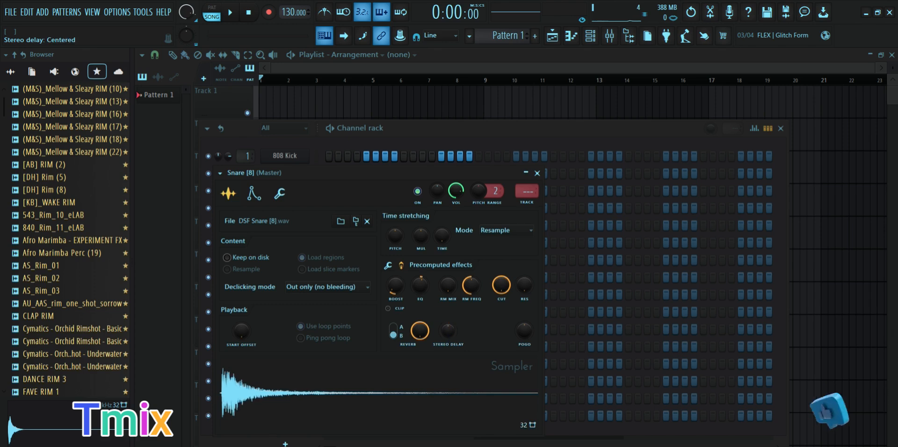
Step: Set Snare [8]'s stereo delay to 25% right, audition the sample before and after, and close its sampler
click(248, 395)
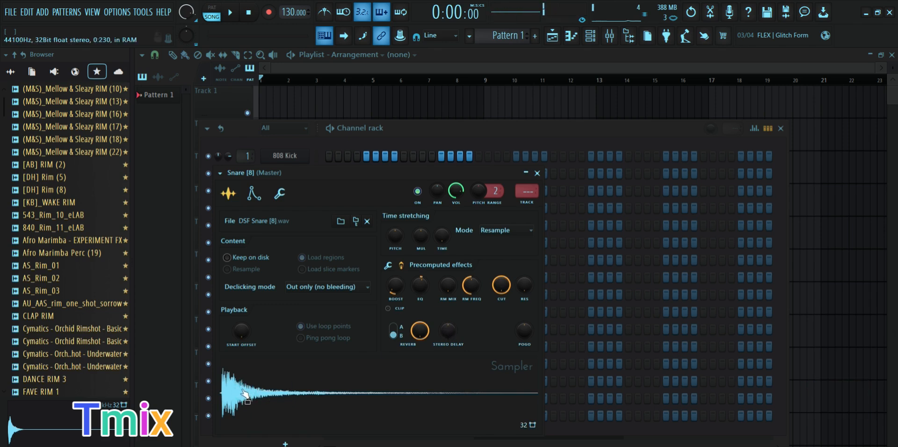
drag(448, 332, 447, 318)
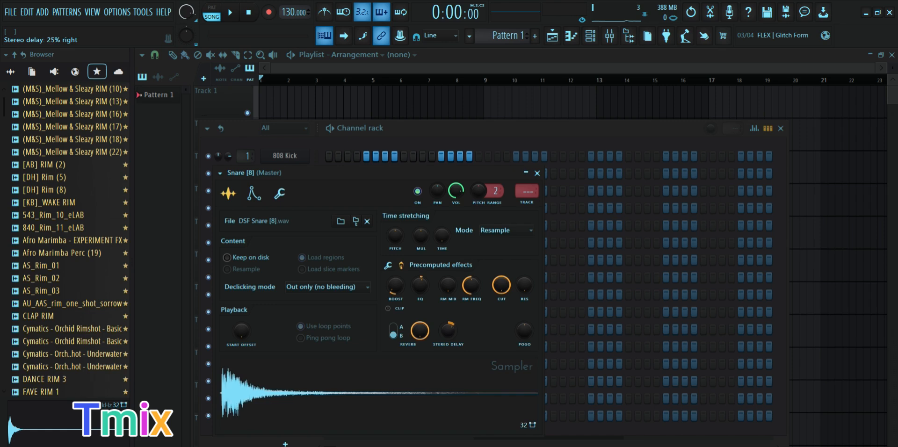
click(244, 396)
click(244, 396)
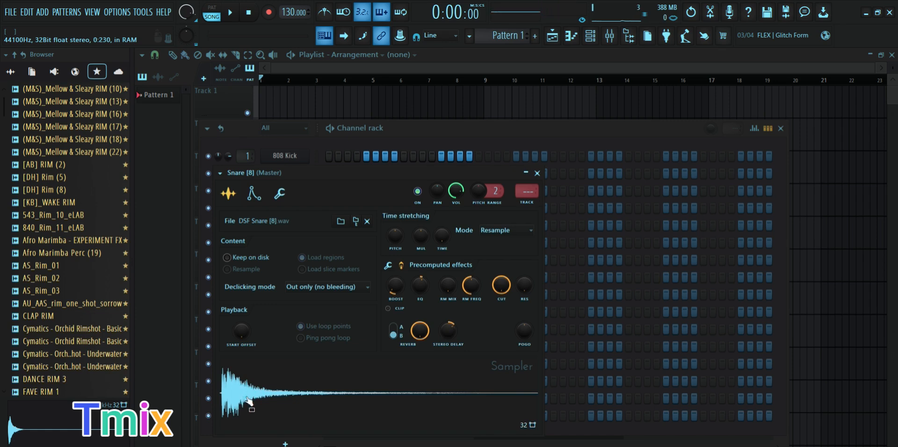
click(261, 389)
click(262, 390)
click(537, 173)
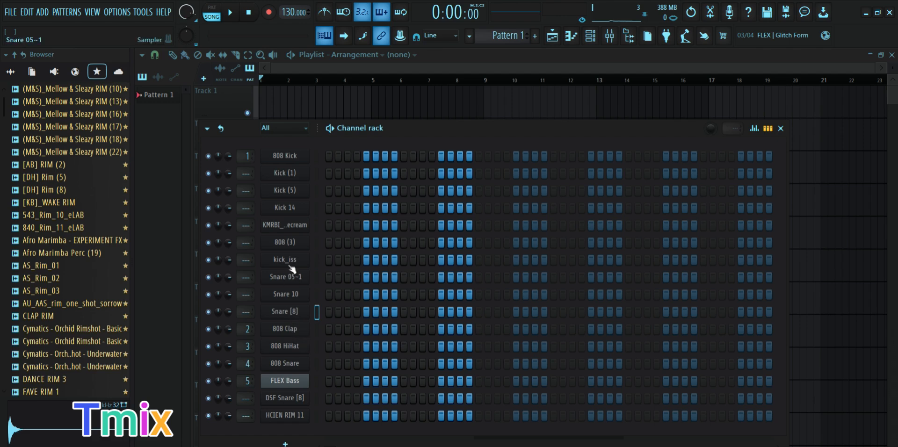
Step: Open the Kick (5) sampler, audition the sample and show its second set of precomputed effects
click(284, 190)
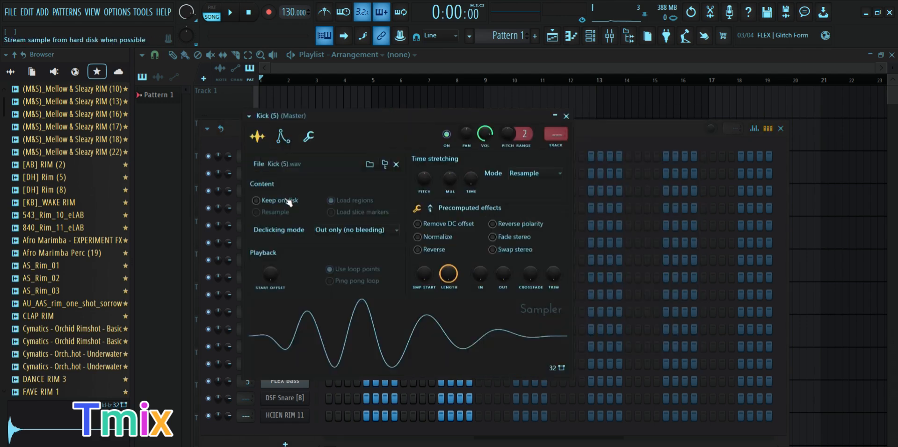
click(387, 332)
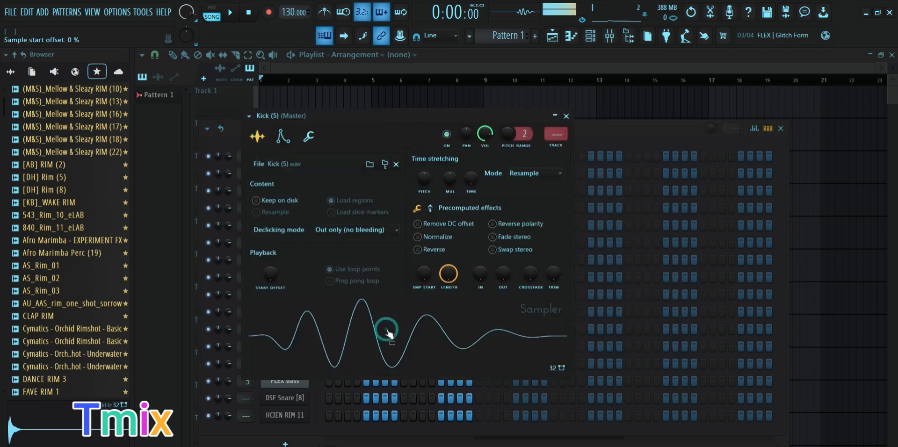
click(388, 332)
click(388, 333)
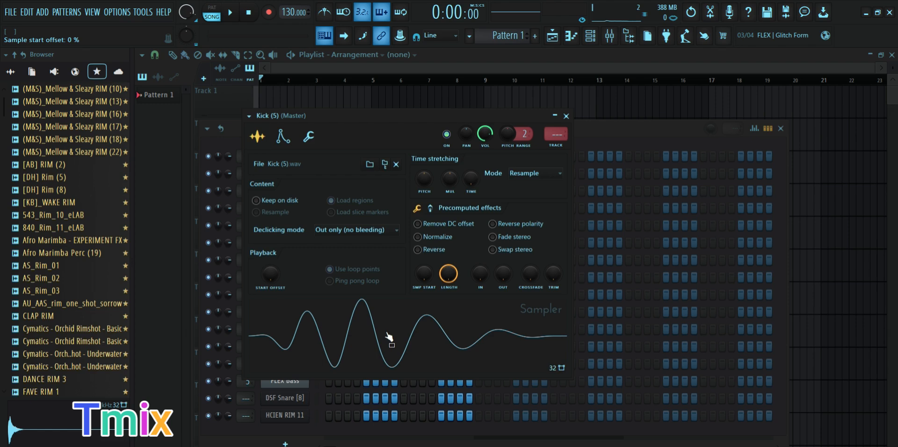
click(430, 209)
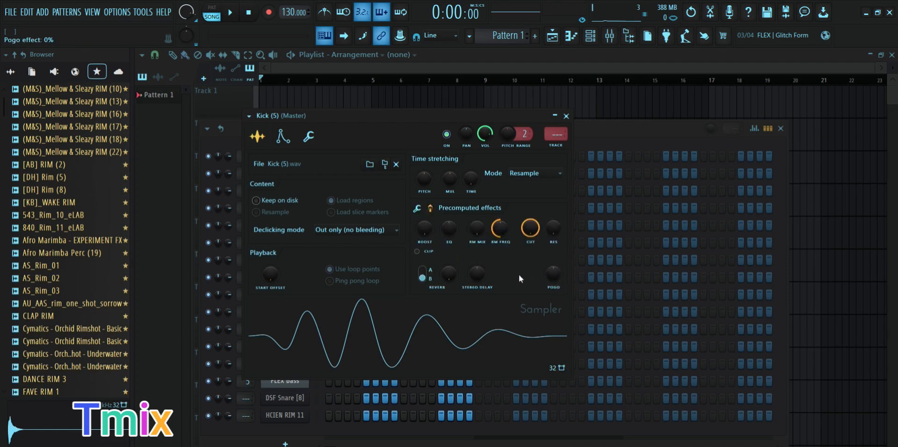
Step: Try the pogo effect at its maximum on Kick (5) and audition the sample repeatedly
drag(552, 277, 552, 248)
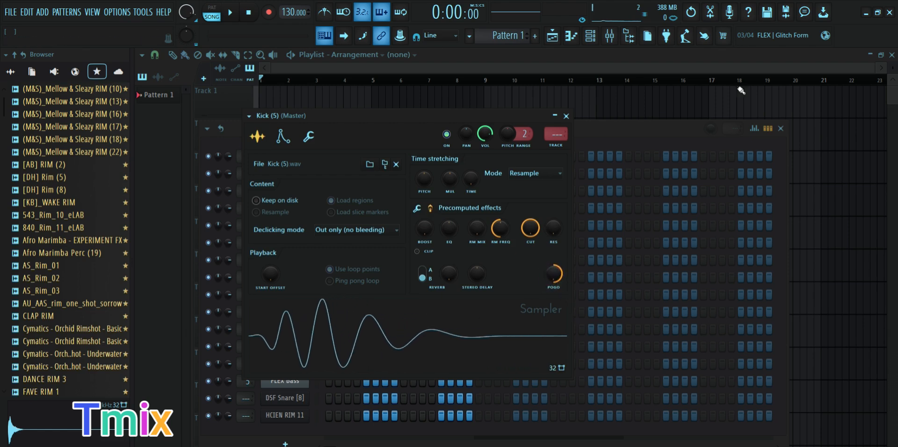
click(337, 331)
click(336, 330)
click(337, 331)
click(336, 331)
click(337, 331)
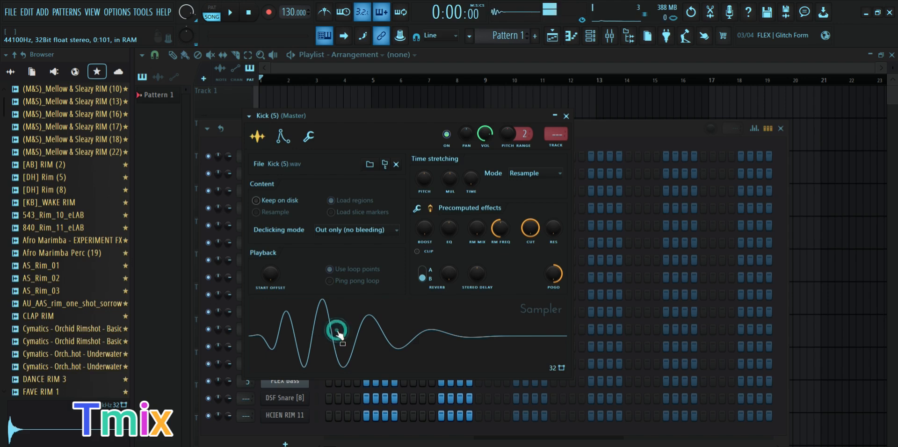
Step: Return Kick (5)'s pogo effect to 0% and audition the sample for comparison
drag(553, 274, 553, 293)
click(368, 334)
click(367, 335)
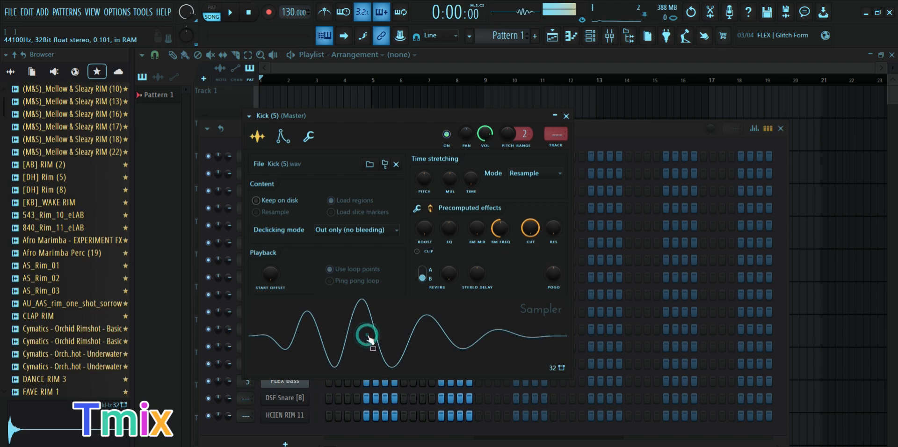
click(368, 336)
click(368, 336)
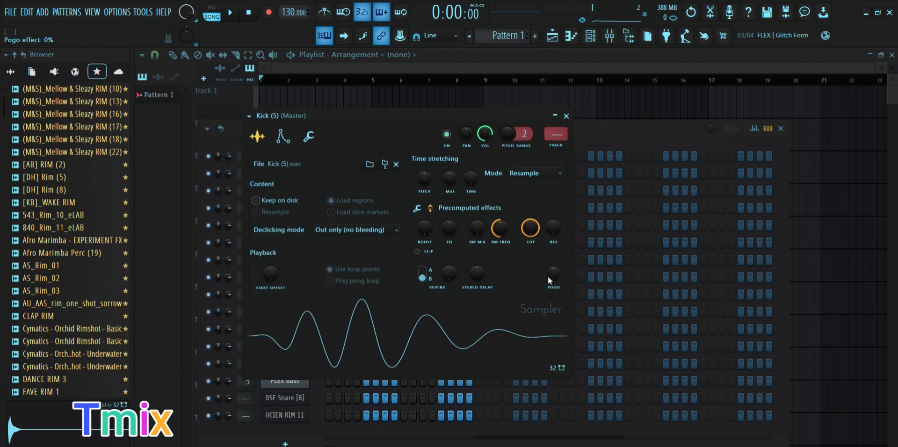
Step: Set Kick (5)'s pogo effect to 100% and audition the pitch-bent sample repeatedly
drag(549, 274, 549, 262)
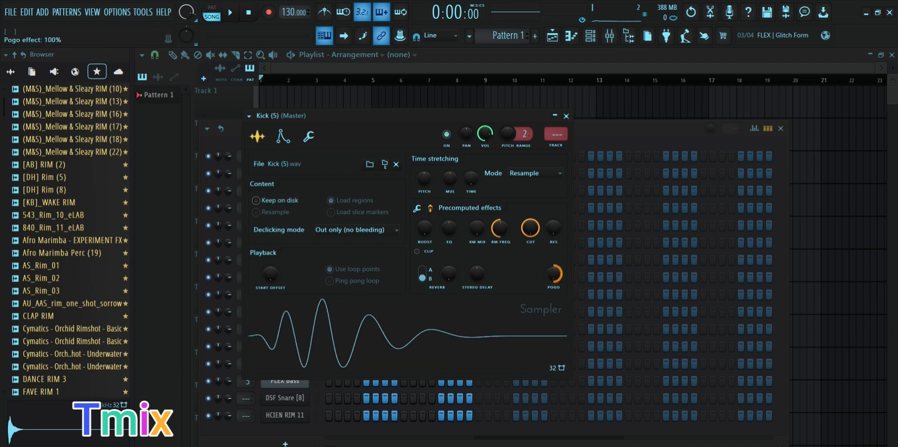
click(330, 334)
click(331, 334)
click(331, 334)
click(331, 334)
click(331, 334)
click(331, 334)
click(331, 334)
click(331, 334)
click(331, 334)
click(331, 333)
click(333, 332)
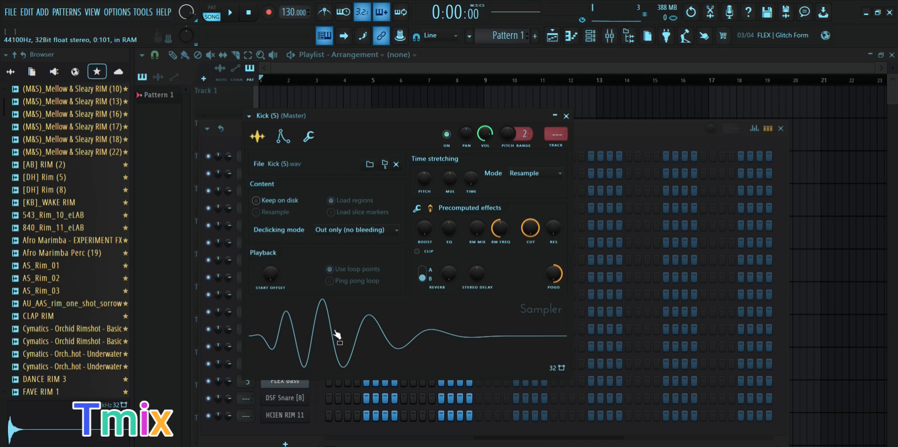
click(425, 228)
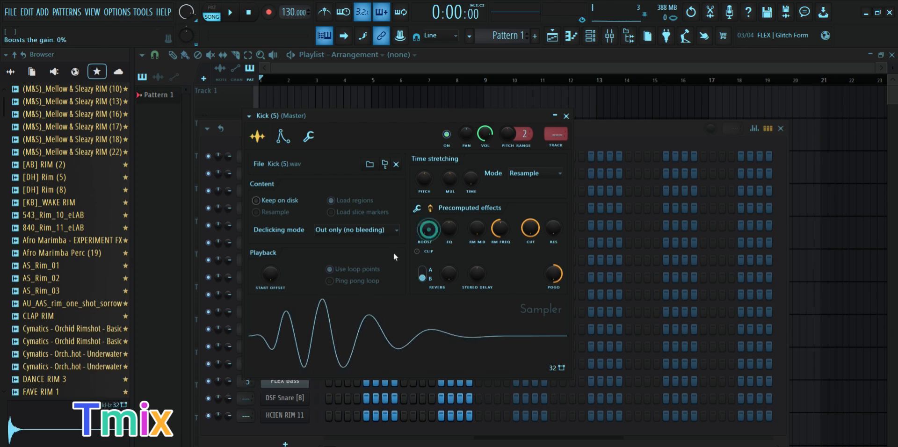
click(315, 335)
click(315, 336)
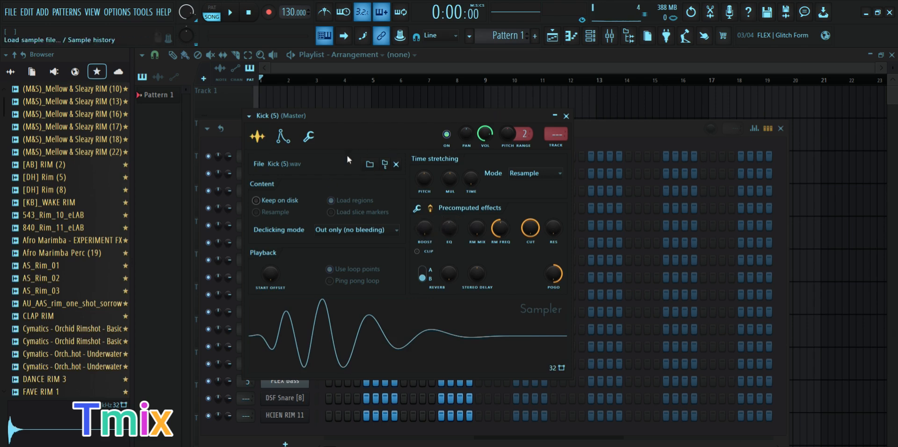
Step: Show Kick (5)'s miscellaneous functions, play the kick repeatedly at root note C5, and close the sampler
click(308, 138)
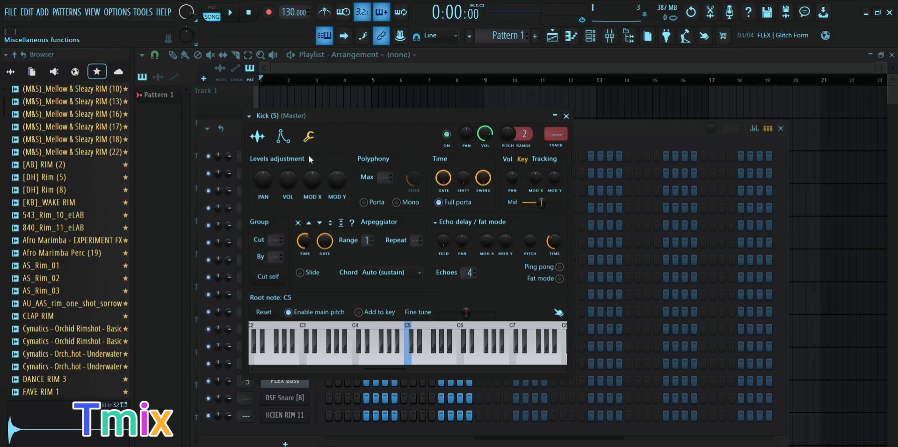
click(409, 360)
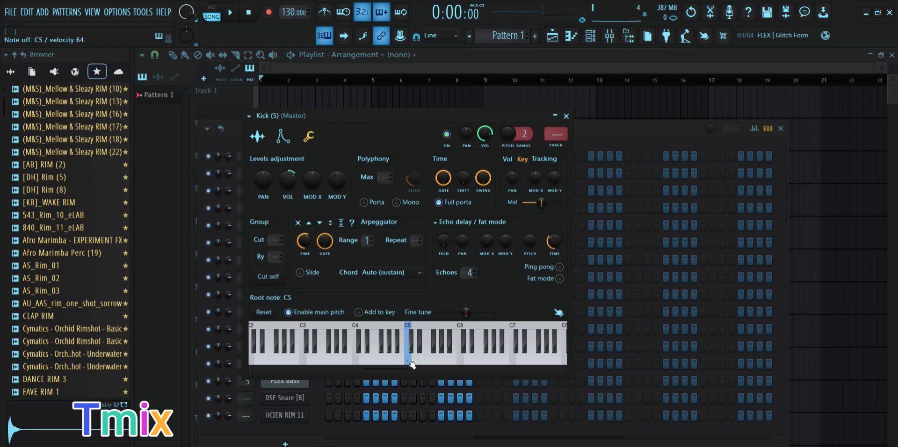
click(409, 360)
click(410, 361)
click(408, 358)
click(408, 359)
click(408, 359)
click(408, 360)
click(409, 362)
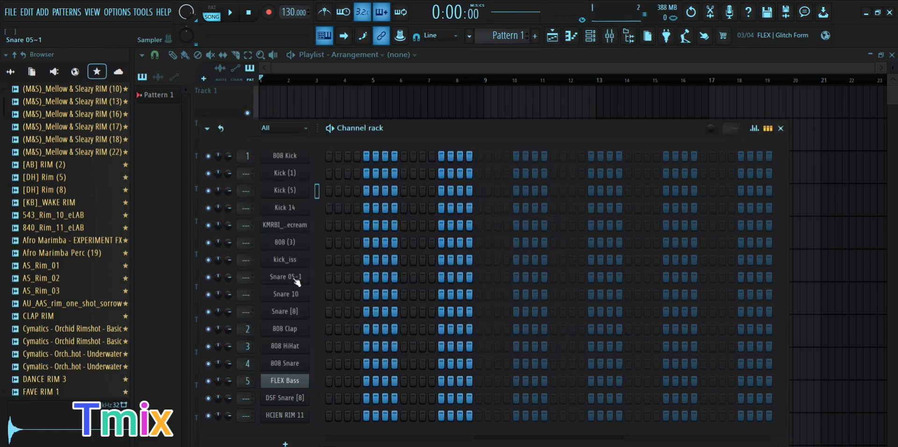
Step: Open the Snare 05-1 sampler, view its second set of precomputed effects and close it
click(292, 279)
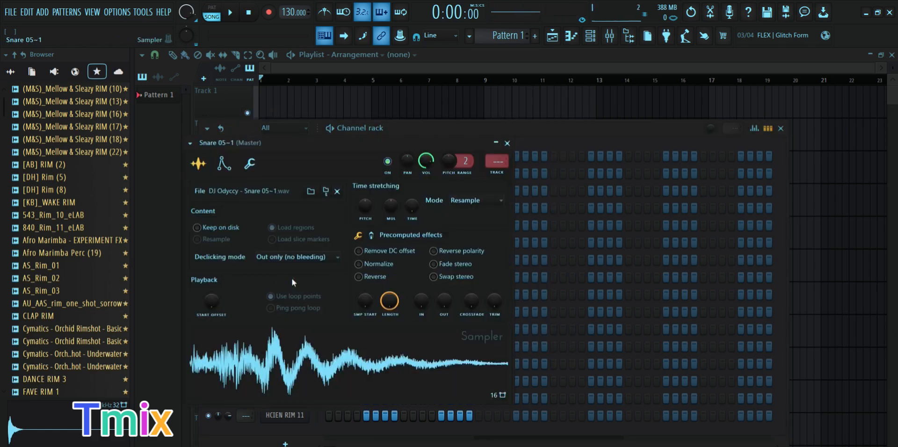
scroll(493, 308, down, 2)
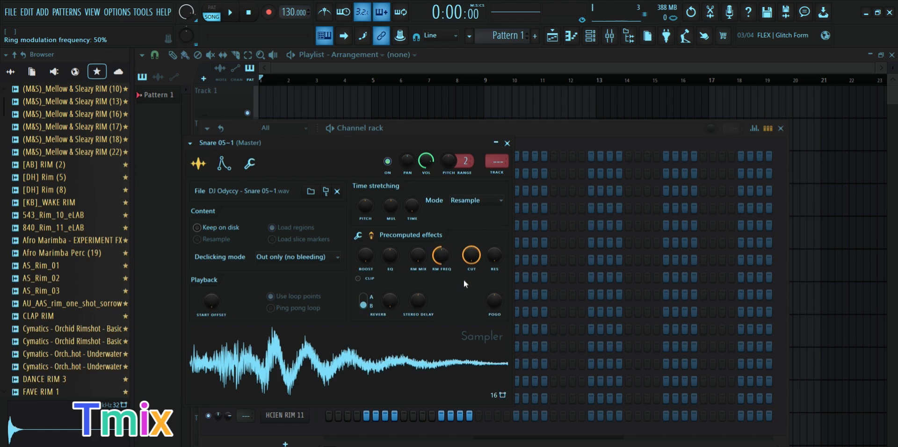
click(507, 143)
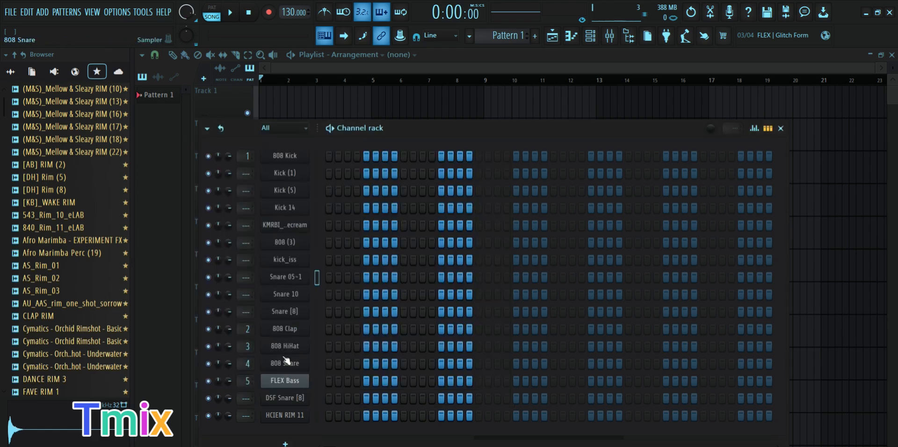
Step: Open the 808 HiHat sampler, audition the sample and show its second set of precomputed effects
click(284, 346)
click(237, 390)
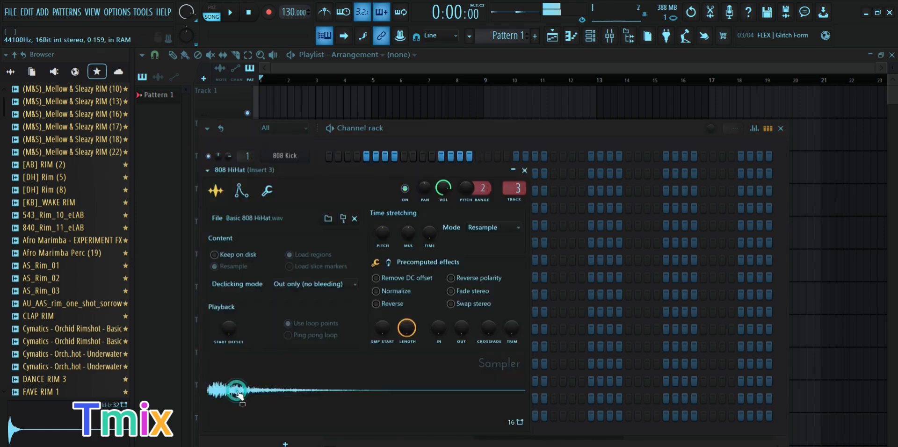
click(388, 263)
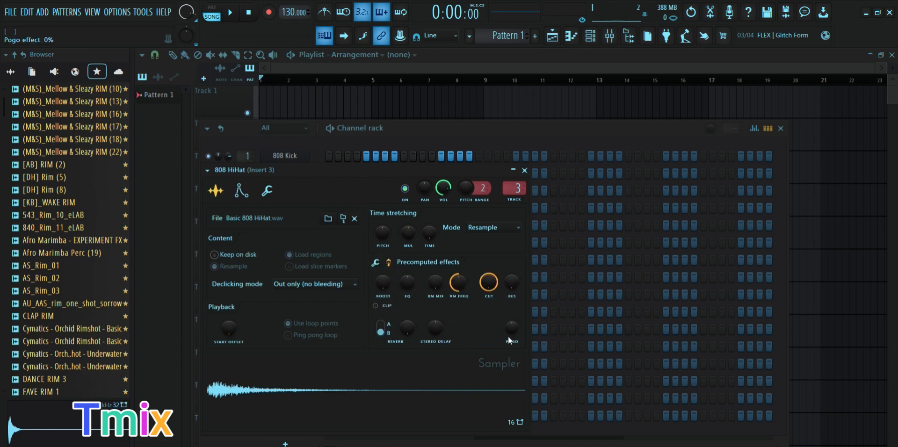
Step: Try lowering 808 HiHat's pogo effect and audition the sample
drag(511, 328, 511, 347)
click(240, 391)
click(239, 391)
click(239, 391)
Step: Raise 808 HiHat's pogo effect to a positive amount and audition the sample repeatedly
drag(512, 328, 511, 297)
click(241, 390)
click(242, 390)
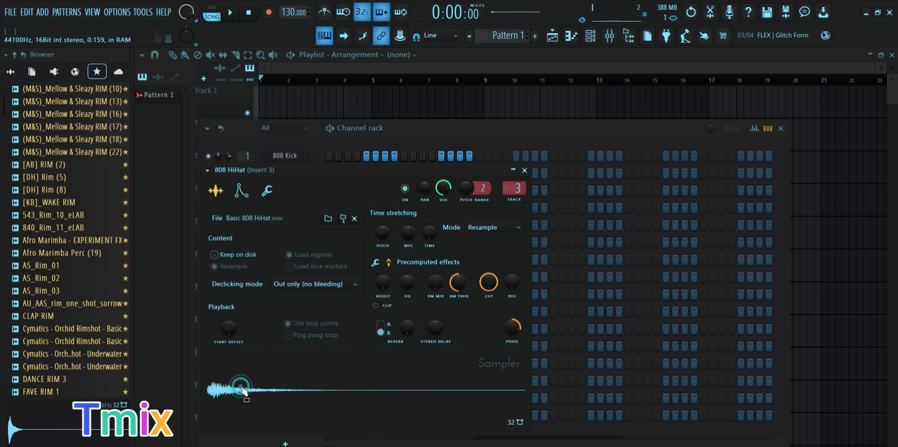
click(241, 390)
click(242, 390)
click(242, 390)
click(242, 390)
click(241, 387)
click(241, 388)
click(242, 387)
click(242, 388)
Step: Shift 808 HiHat's stereo delay to about 19% right and audition the sample
drag(437, 330, 437, 323)
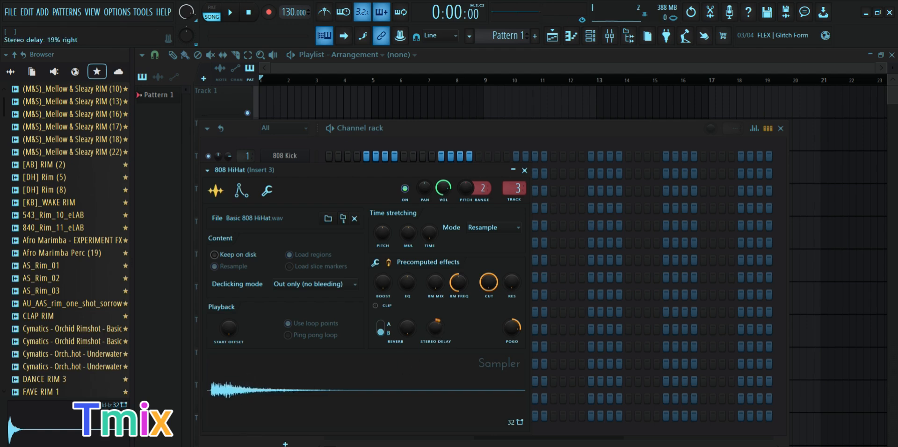
click(234, 393)
click(235, 394)
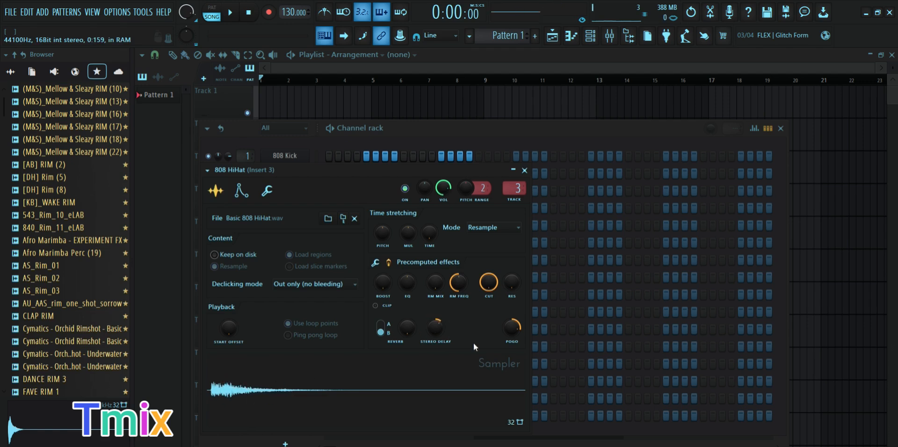
Step: Raise 808 HiHat's type B reverb to its maximum, audition the sample and close its sampler
drag(410, 329, 410, 308)
click(248, 391)
click(248, 391)
click(248, 392)
click(248, 393)
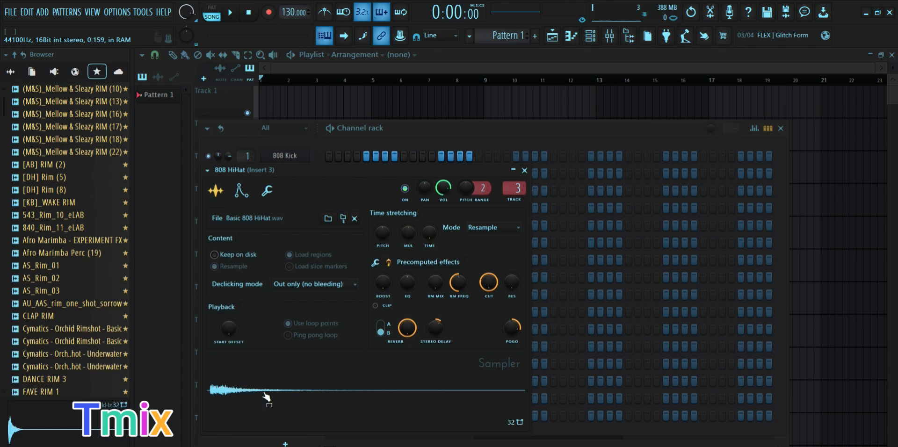
click(525, 171)
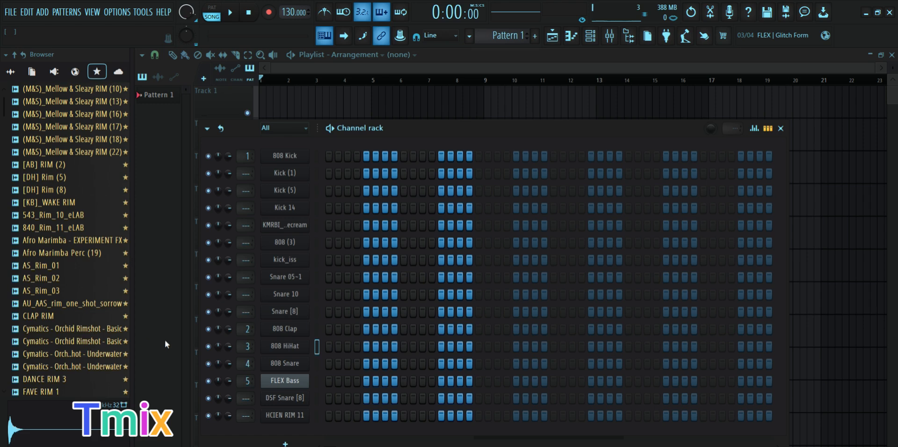
Step: Select HCIEN RIM 11 among the browser's starred samples and start a text search in the browser
scroll(71, 304, down, 4)
click(52, 328)
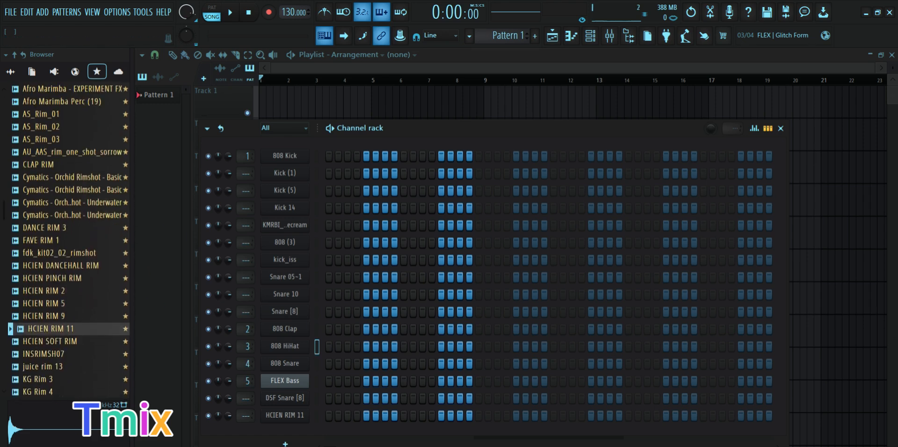
click(90, 446)
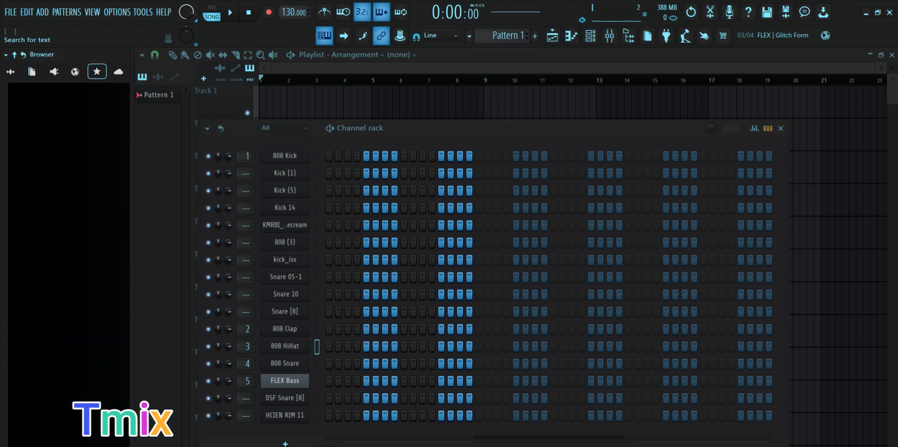
Step: Play and pause the drum loop on Track 3, and set the project tempo to 110 BPM
key(space)
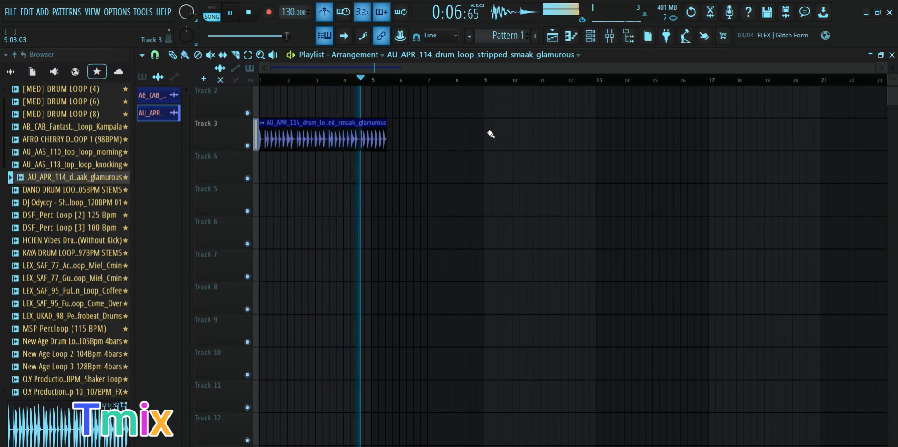
click(232, 14)
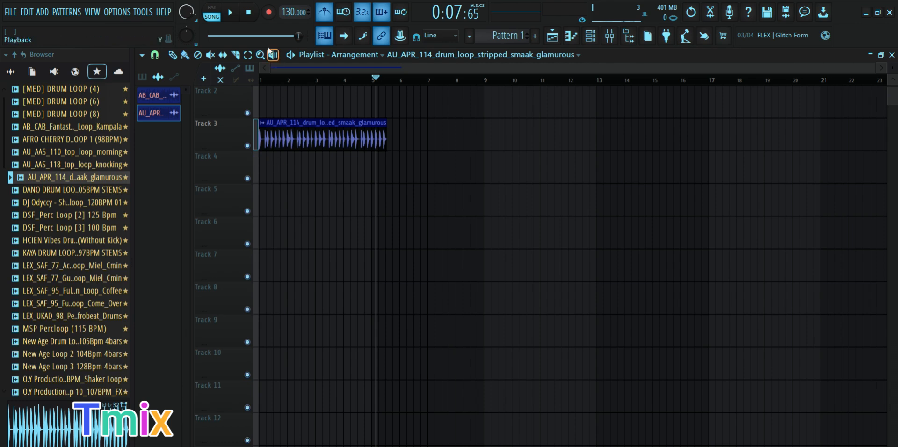
right_click(285, 15)
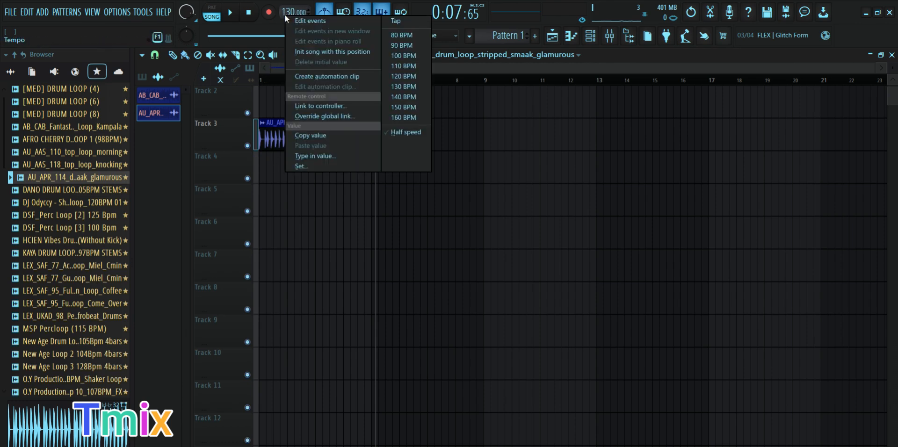
click(411, 67)
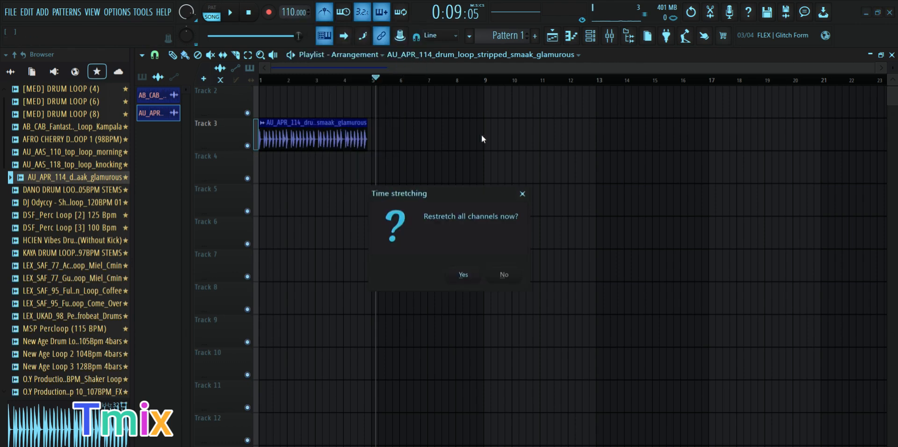
Step: Restretch all channels to the new tempo, then play and stop the drum loop on Track 3
click(463, 275)
click(251, 14)
click(232, 11)
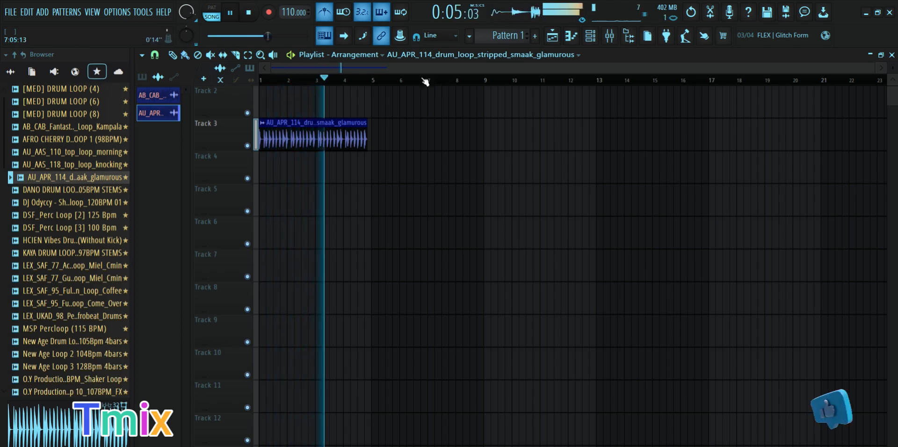
click(253, 13)
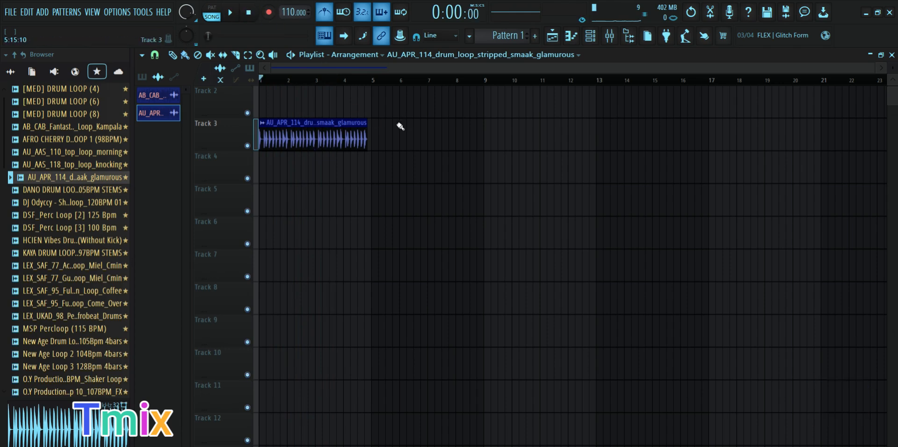
Step: Open the Track 3 drum loop's channel settings and examine the available time-stretching modes
double_click(305, 136)
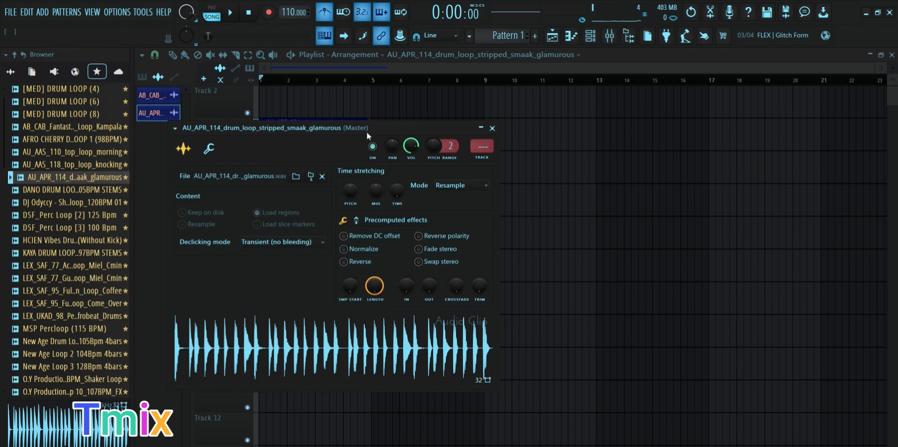
drag(366, 132, 420, 125)
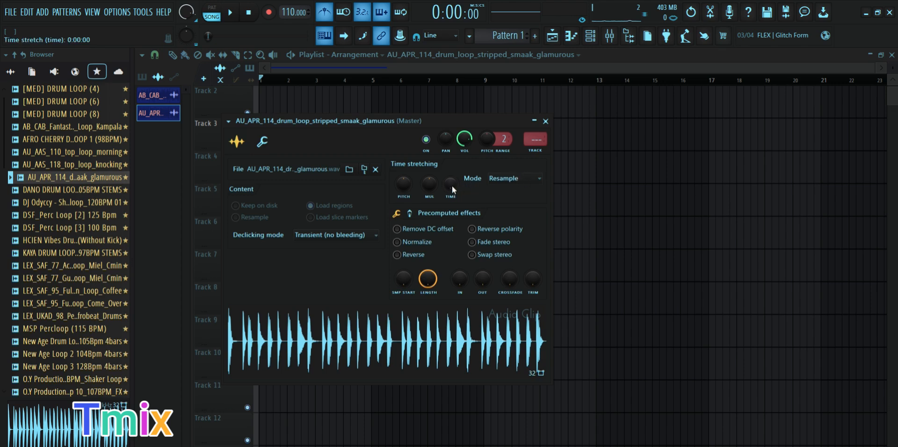
click(514, 180)
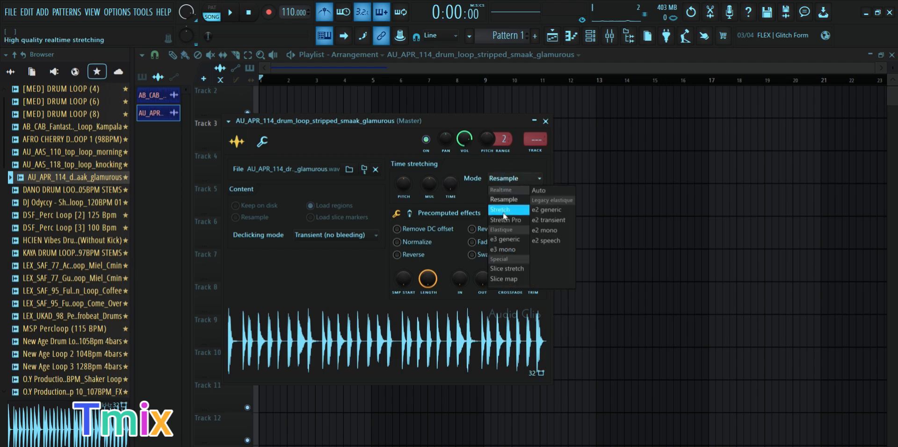
click(508, 179)
click(506, 178)
click(470, 180)
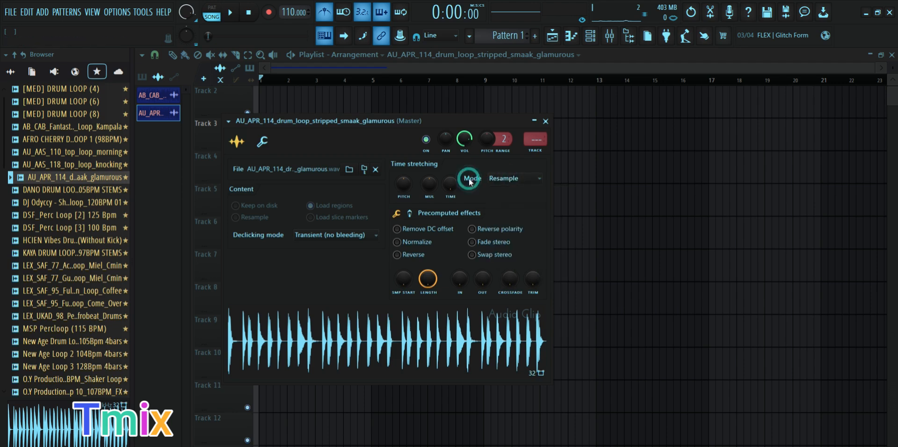
click(511, 179)
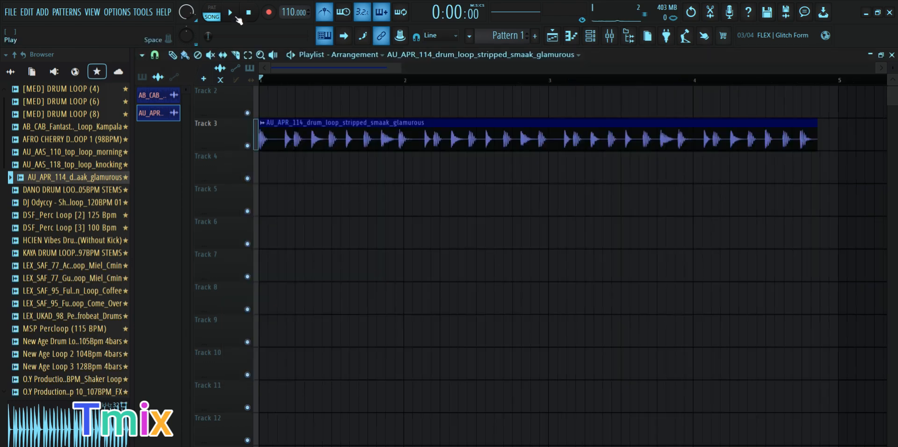
Step: Audition the drum loop on Track 3 against the bar grid and stop playback
key(space)
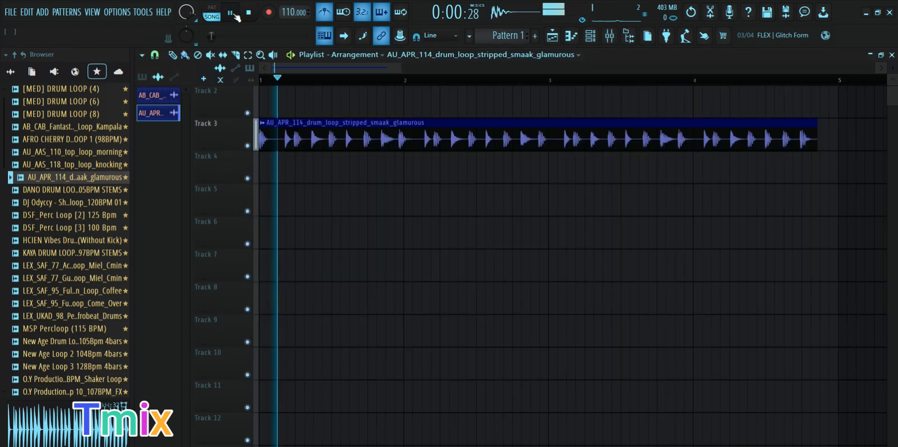
drag(397, 70, 515, 69)
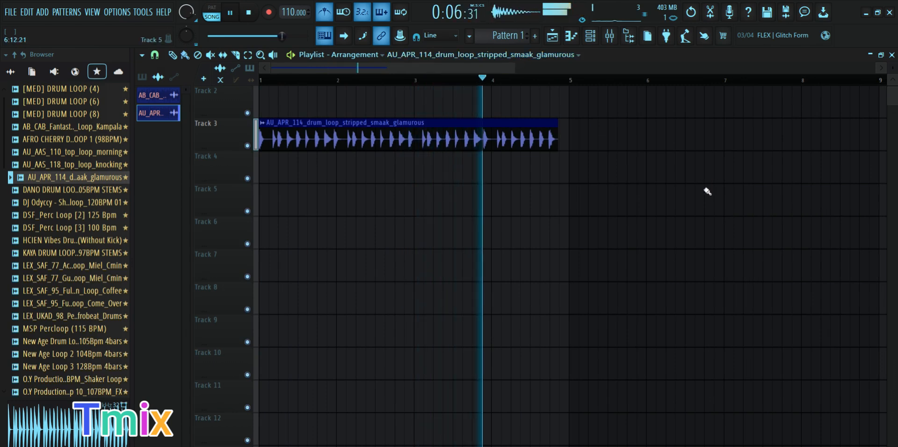
click(249, 13)
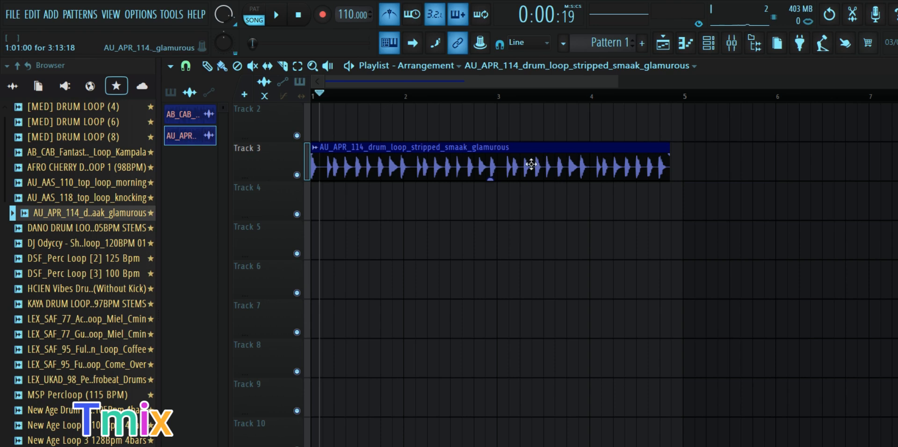
Step: Try stretching the Track 3 drum loop's time to 4 bars, check the clip on the grid and undo the change
double_click(515, 164)
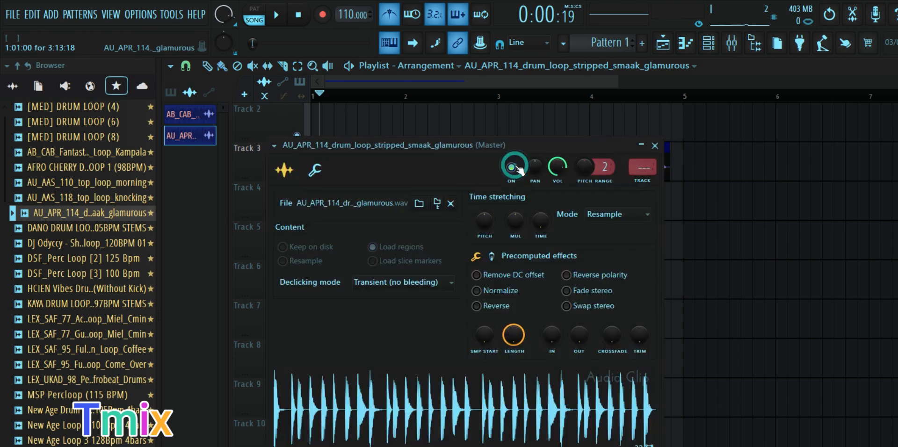
right_click(541, 222)
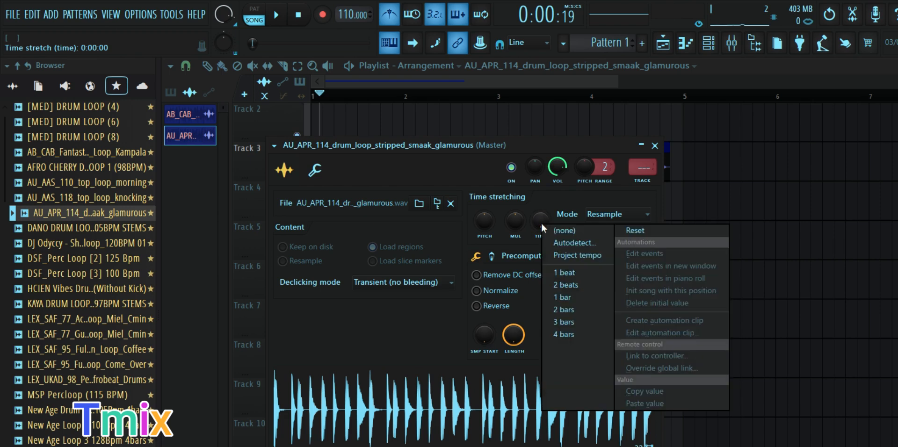
click(575, 334)
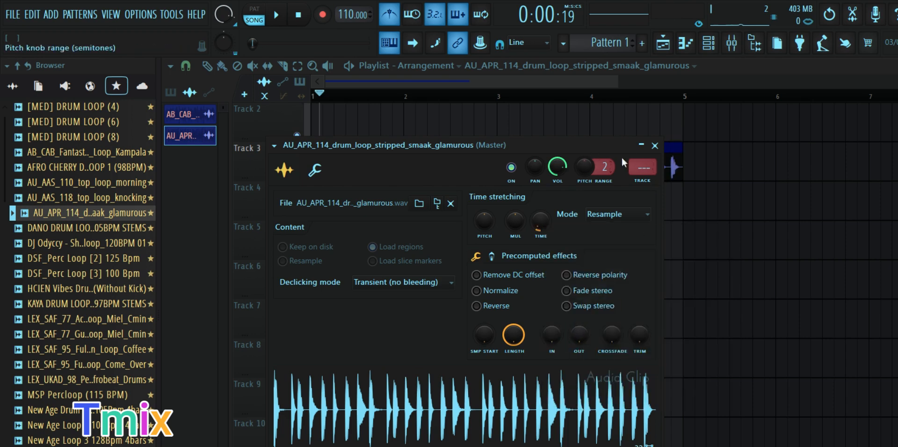
drag(598, 153, 660, 216)
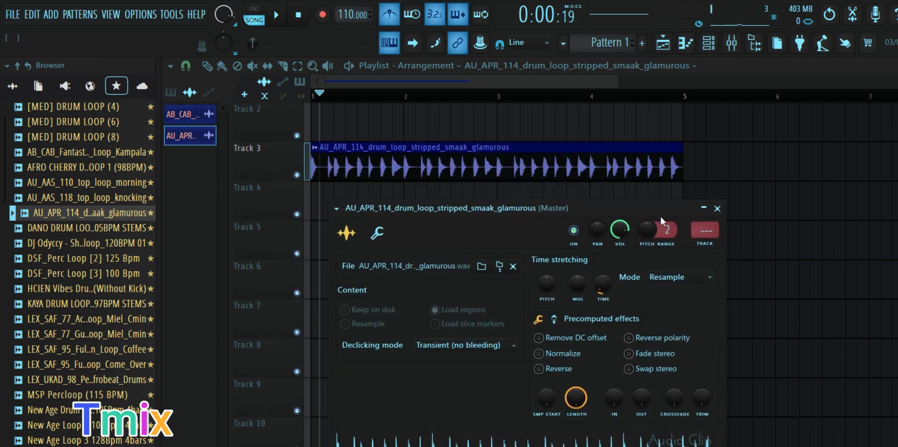
key(ctrl+z)
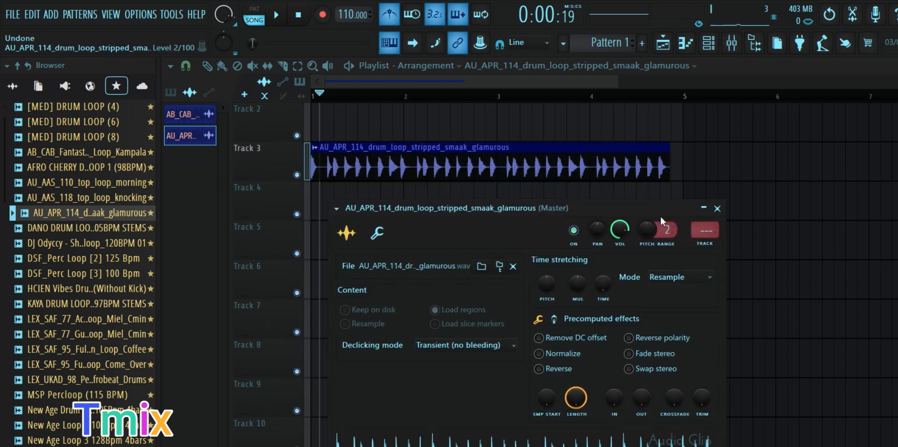
Step: Set the drum loop's stretch time to 4 bars and audition it from the start of the playlist
right_click(601, 285)
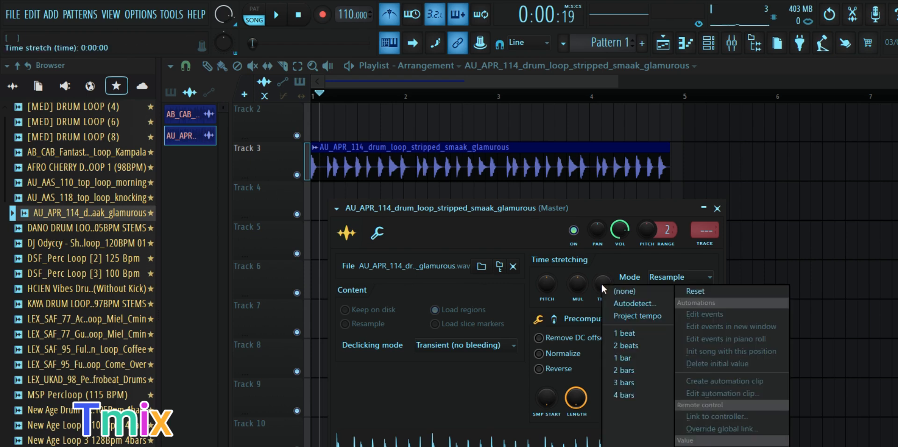
click(641, 398)
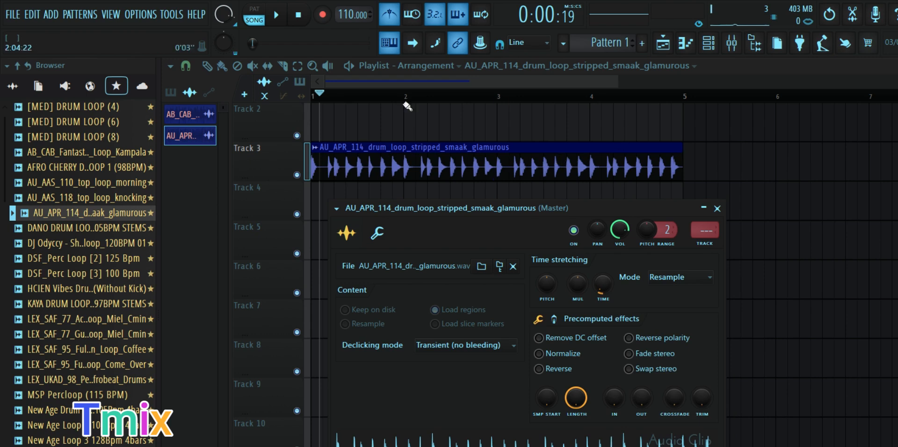
click(318, 95)
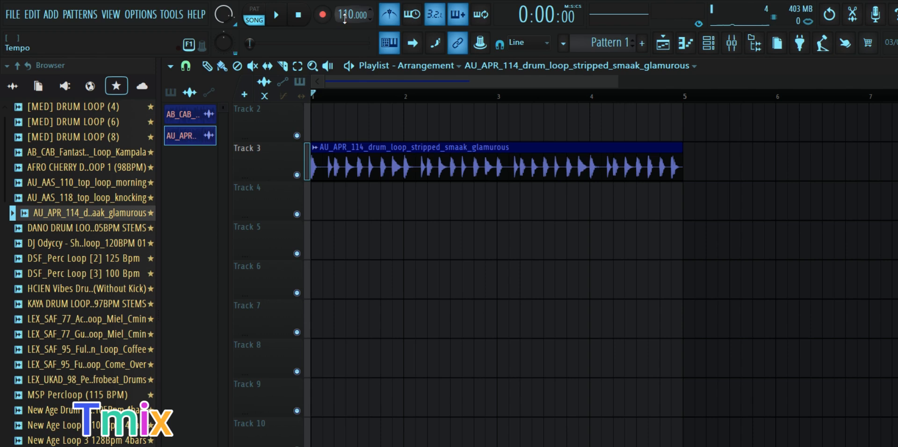
click(276, 15)
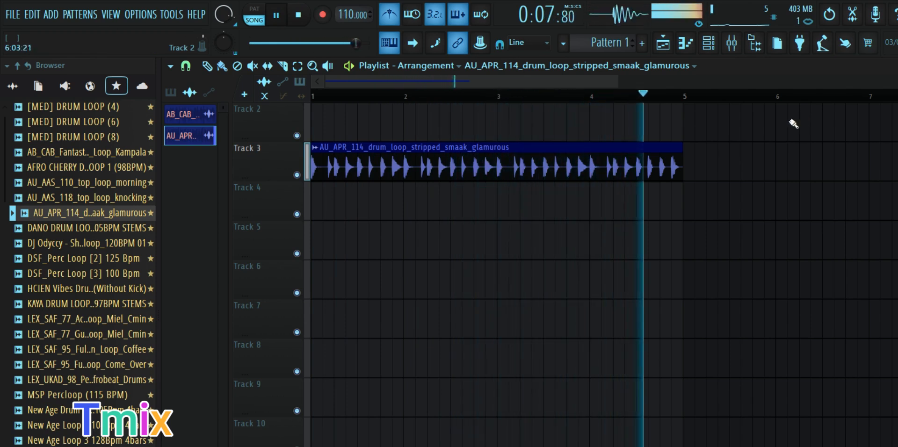
click(278, 15)
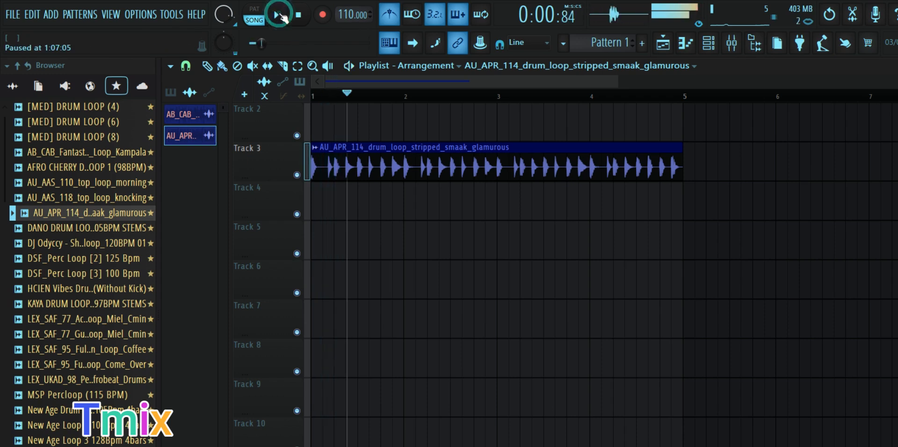
Step: Delete the drum loop clip from Track 3 and place DJ Odyccy - Shakerloop_120BPM 01 at bar 1 on Track 4
double_click(504, 169)
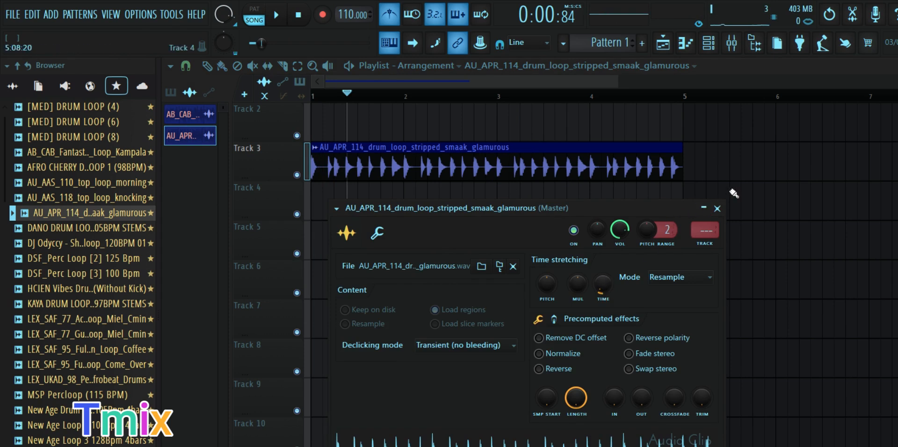
click(717, 208)
right_click(665, 169)
drag(87, 244, 325, 215)
drag(345, 92, 325, 97)
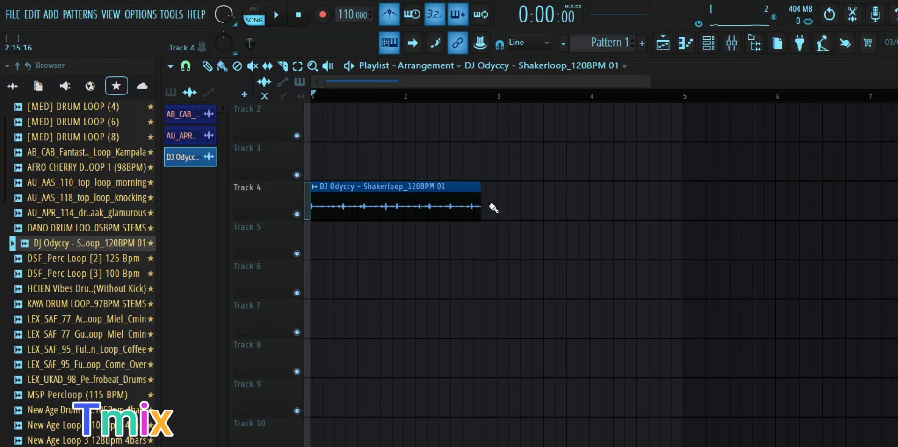
Step: Audition the shaker loop on Track 4 and pause playback
scroll(491, 210, up, 1)
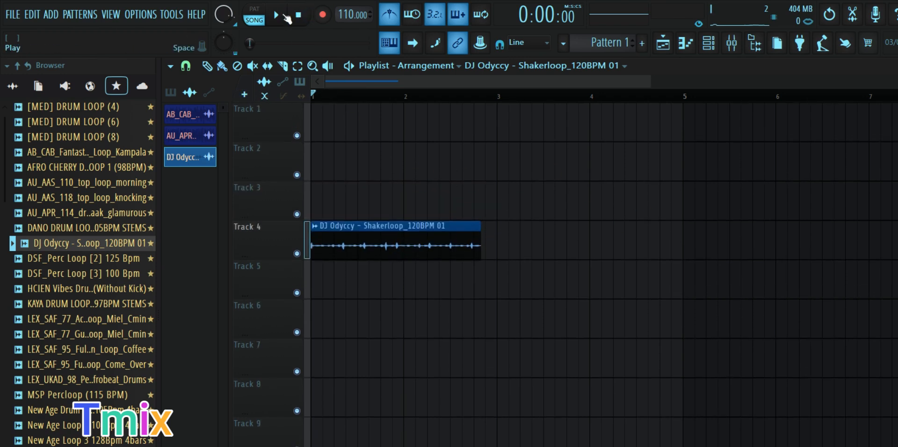
key(space)
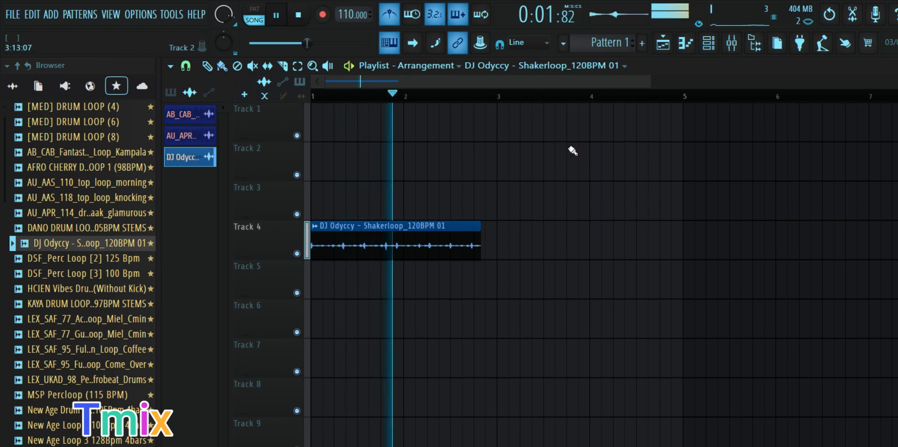
click(278, 15)
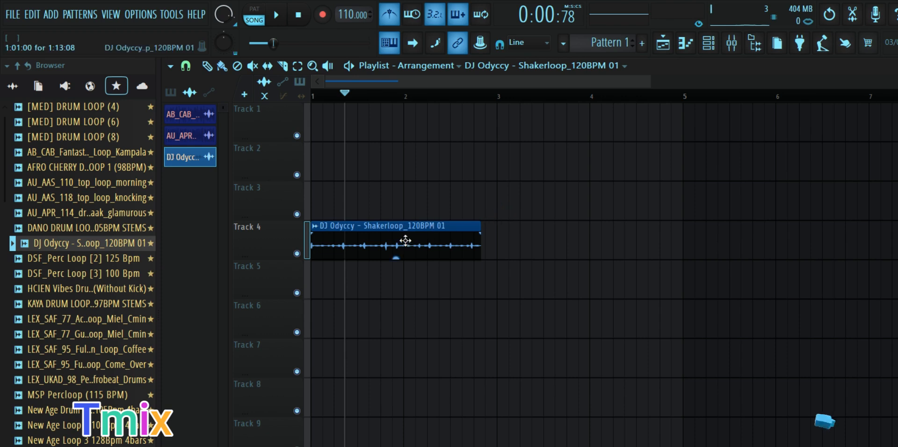
Step: Set the Track 4 shaker loop's stretch time to 2 bars, close its channel settings and audition the result
double_click(388, 246)
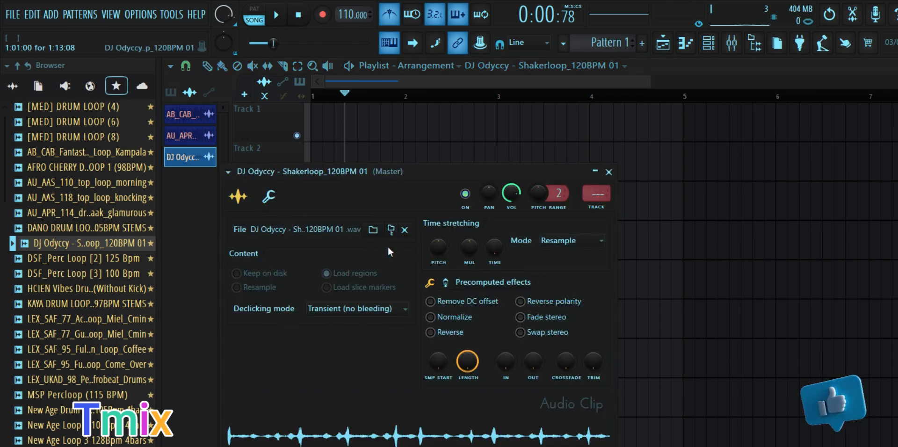
right_click(493, 249)
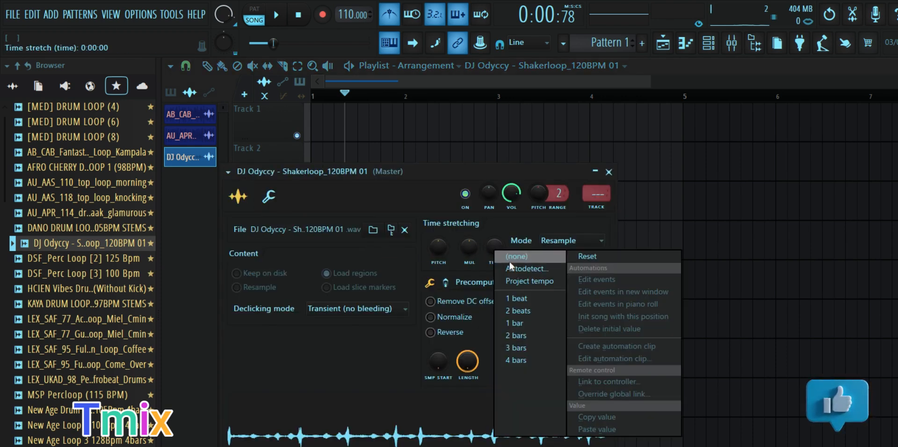
click(519, 337)
click(613, 173)
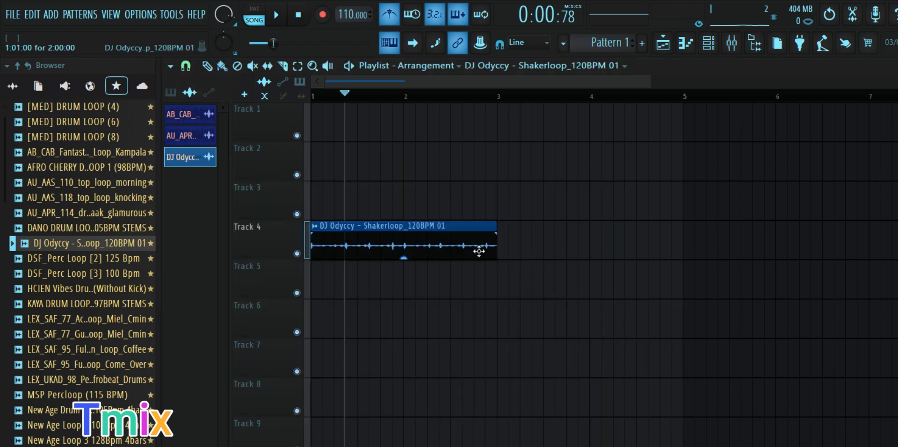
click(277, 14)
click(280, 15)
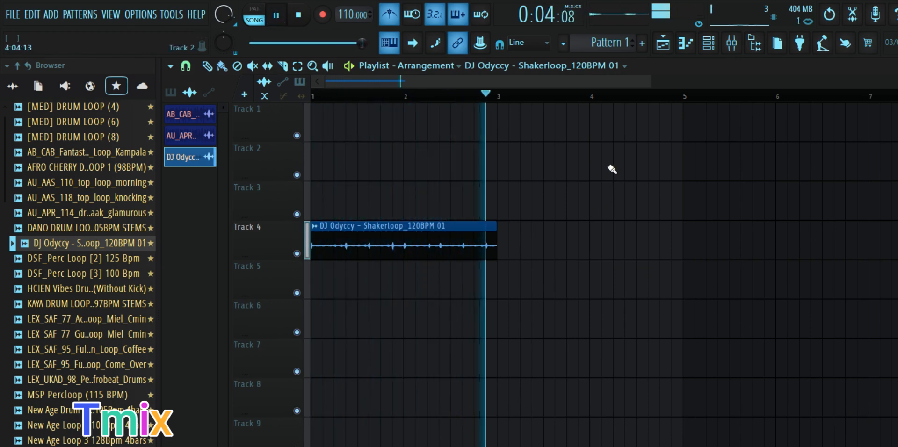
key(space)
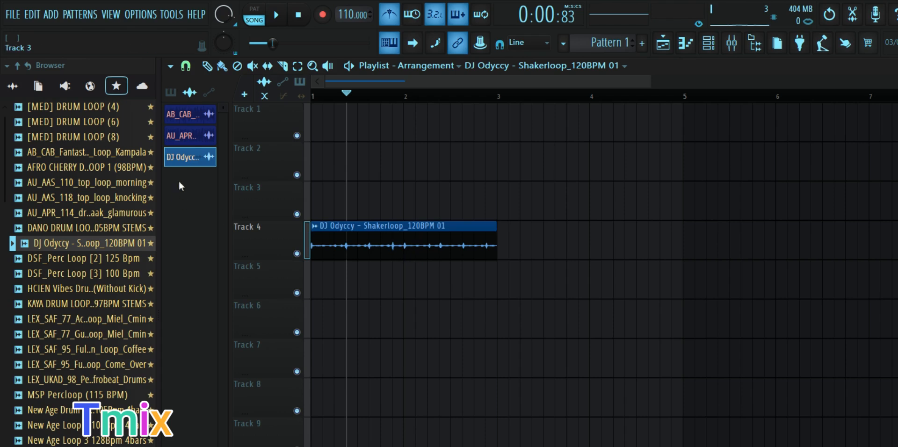
Step: Delete the DJ Odyccy shaker loop and AU_APR_114 drum loop channels from the project
right_click(187, 160)
click(256, 320)
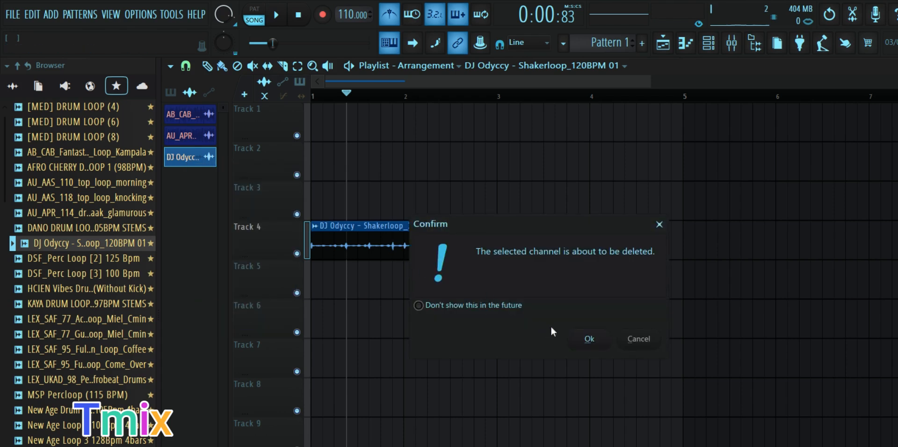
click(589, 338)
right_click(188, 140)
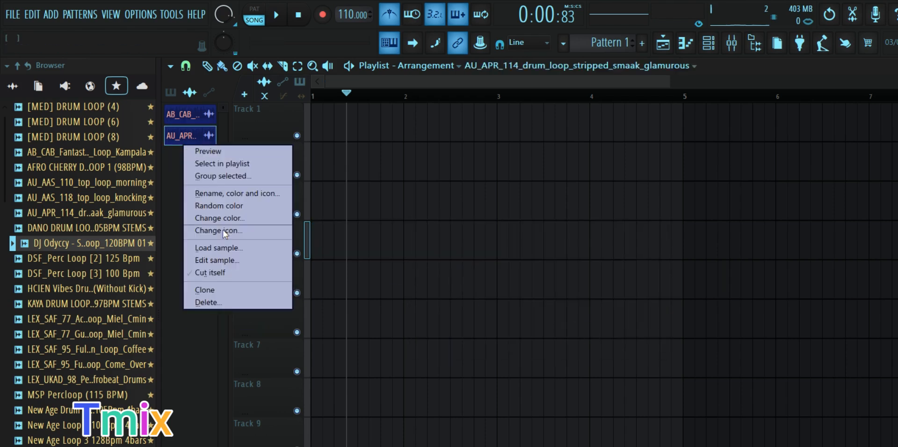
click(206, 303)
click(589, 338)
Step: Add DJ Odyccy - Shakerloop_120BPM 01 to Track 3 and align the clip to the start of bar 1
drag(98, 244, 346, 202)
click(299, 14)
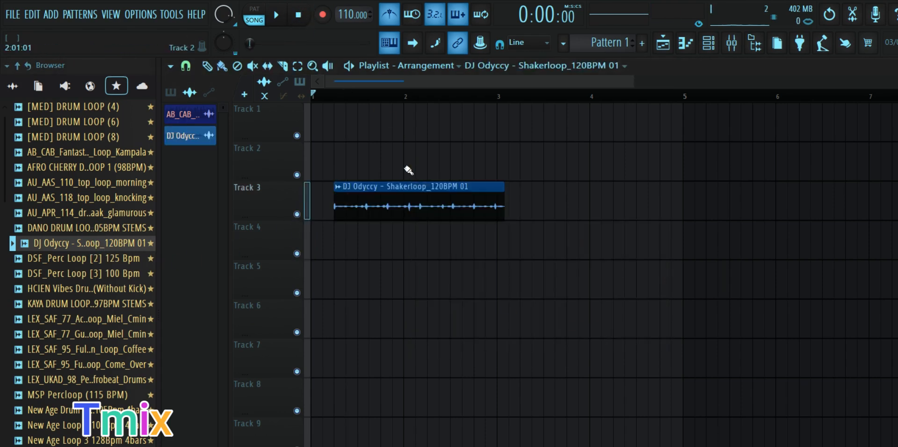
drag(425, 206, 375, 213)
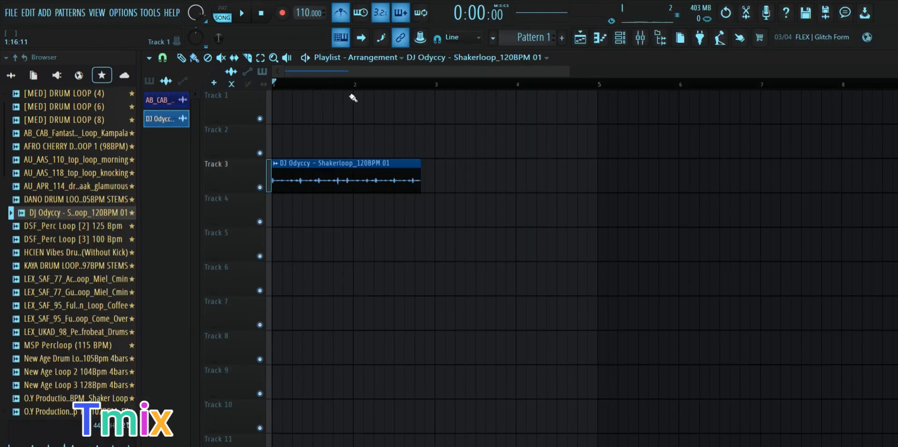
Step: Open the Track 3 shaker loop's channel settings and set its time-stretch mode to Stretch
double_click(322, 166)
drag(428, 169, 734, 102)
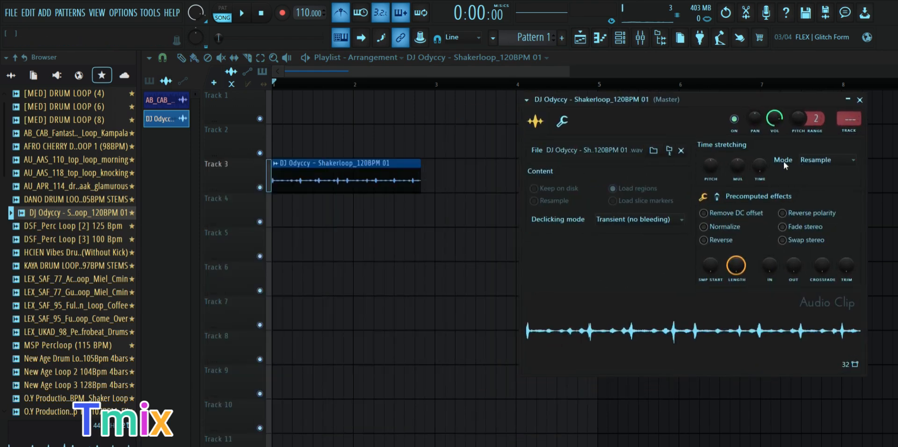
click(817, 161)
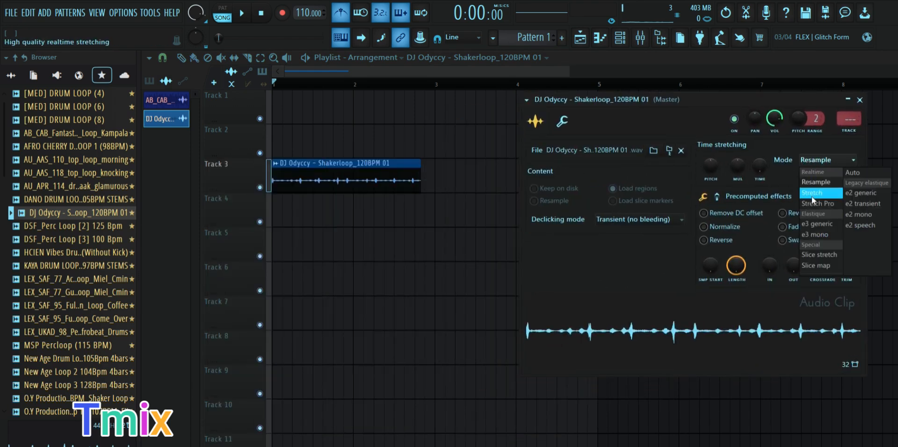
click(812, 195)
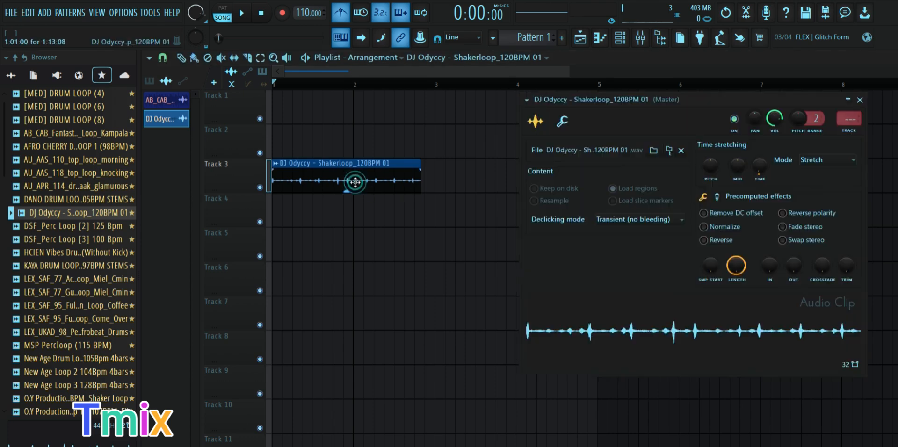
click(811, 160)
click(812, 163)
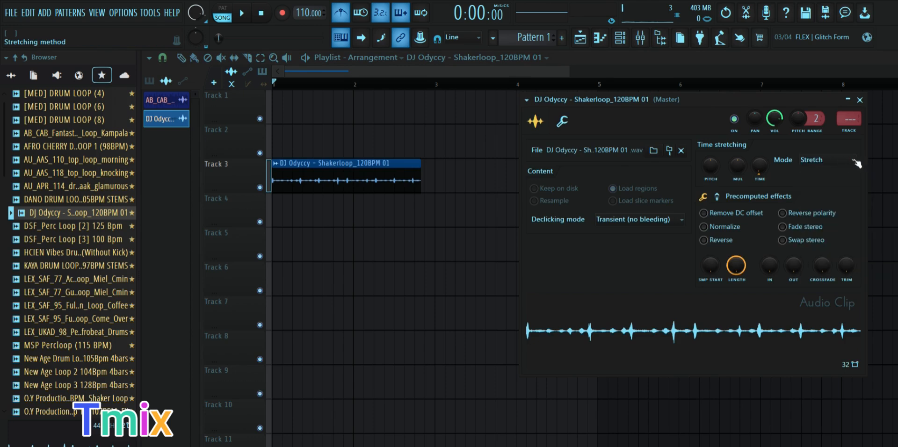
Step: Try stretch times of 2:00:00 and 1:05:21 on the Track 3 shaker loop, readjust the time and start playback
drag(759, 165, 759, 156)
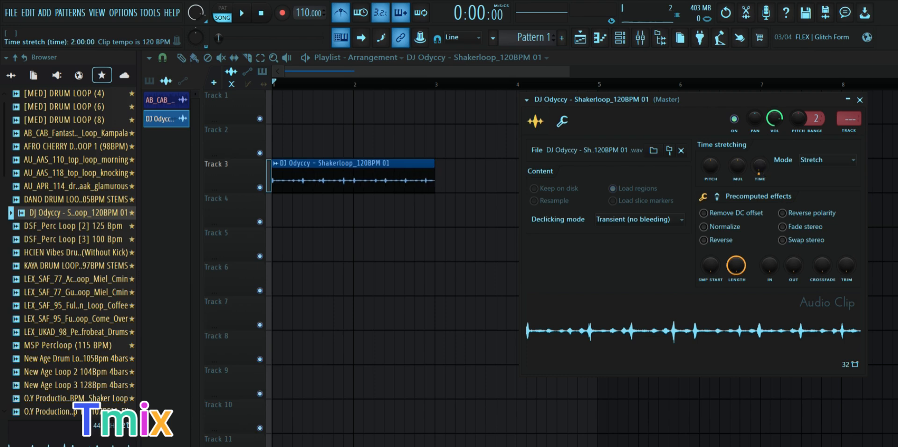
mouse_move(759, 165)
mouse_down()
mouse_move(760, 175)
mouse_move(759, 161)
mouse_up()
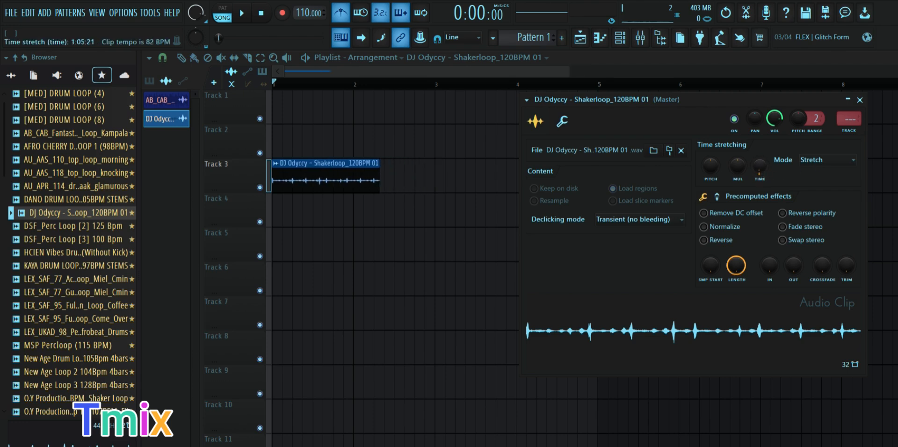
mouse_move(759, 166)
mouse_down()
mouse_move(759, 149)
mouse_move(760, 182)
mouse_move(759, 167)
mouse_up()
click(243, 14)
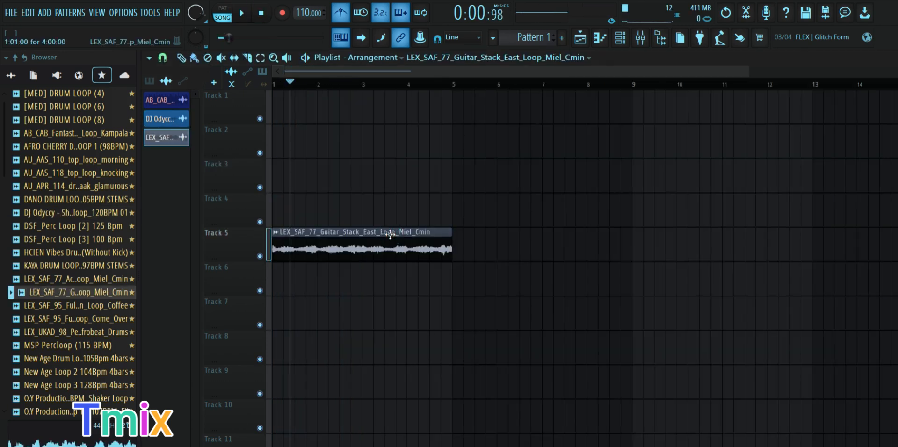
Step: Open the Track 5 guitar loop's settings, set its time-stretch mode to e2 speech and close the settings
click(391, 232)
drag(722, 74, 575, 128)
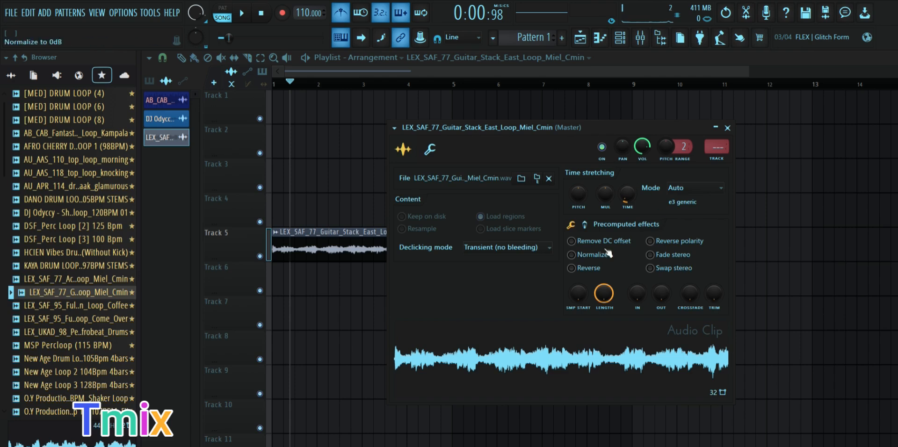
click(591, 227)
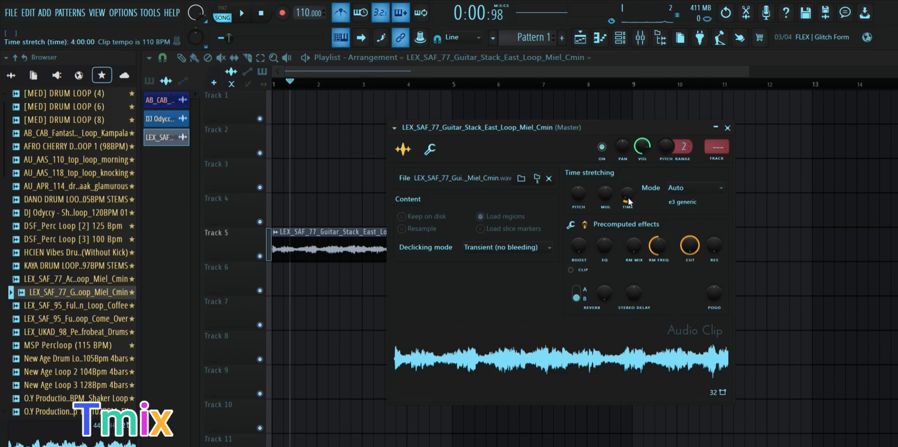
click(571, 225)
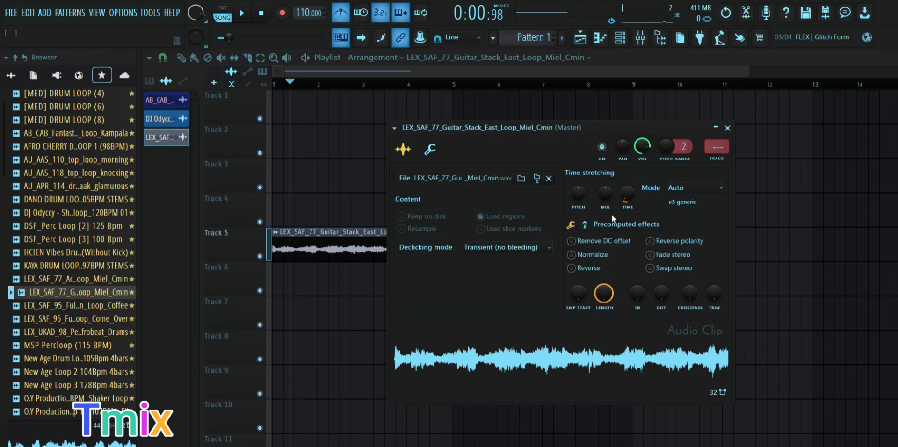
click(696, 189)
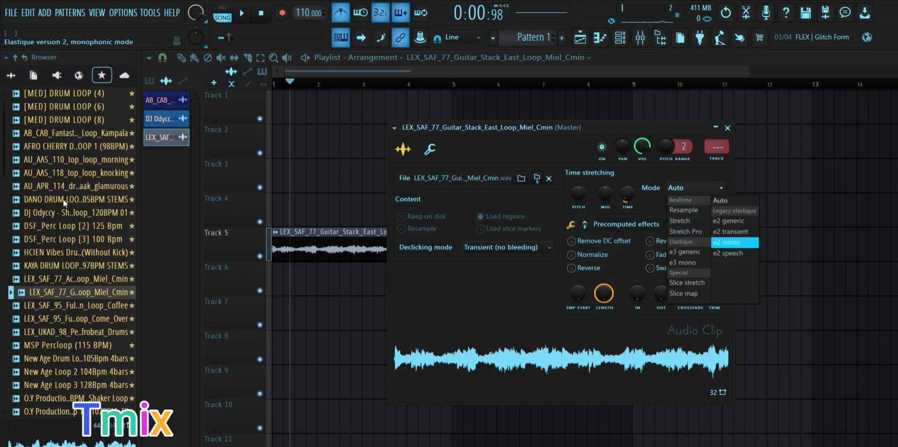
click(727, 253)
click(727, 128)
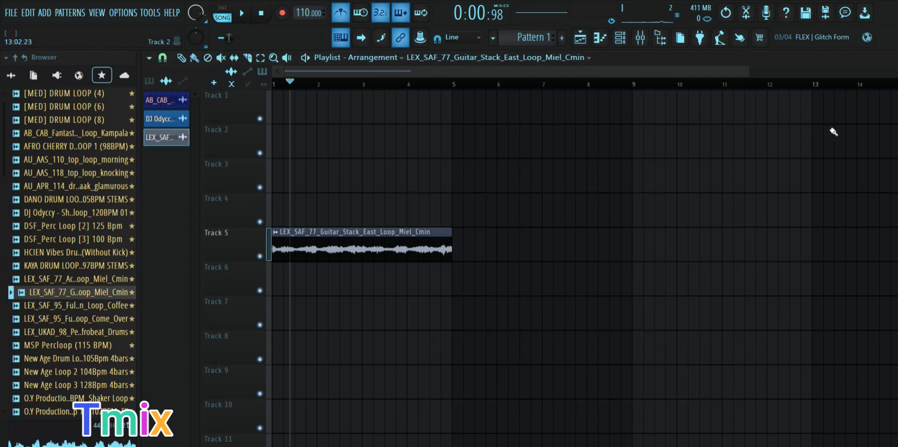
Step: Add the Fire Vox_Em_100 vocal to Track 4 near bar 2 and audition it
scroll(71, 252, down, 6)
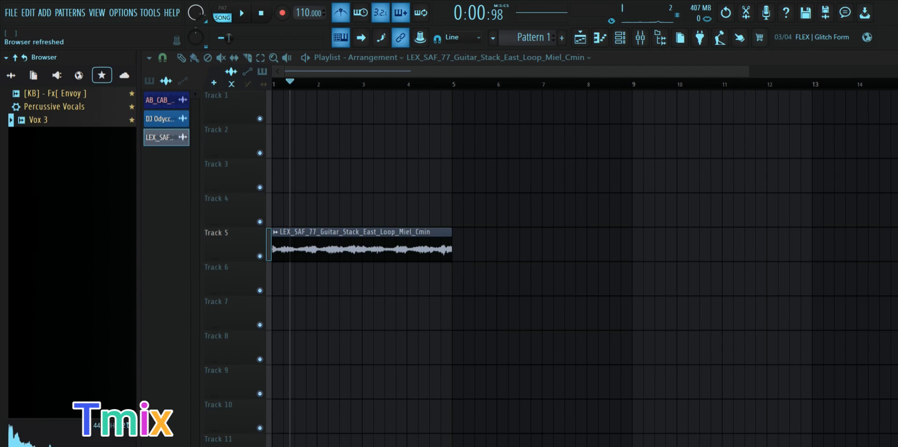
drag(77, 255, 363, 206)
key(space)
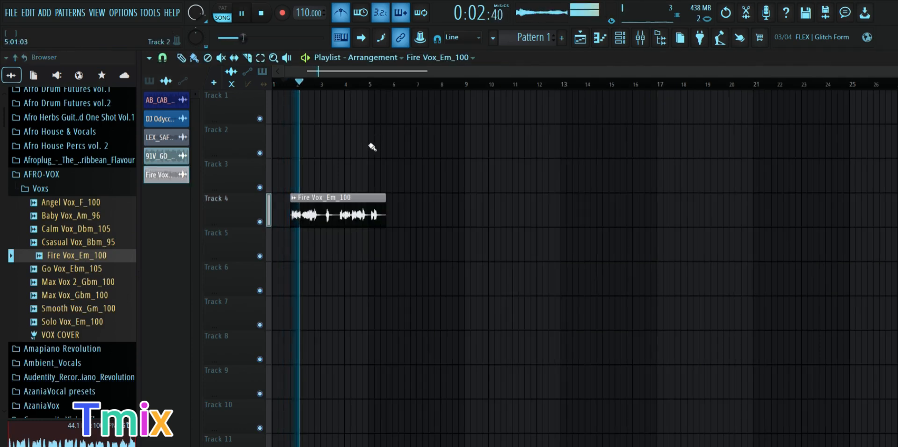
key(space)
Step: Set the Fire Vox_Em_100 time-stretch mode to Stretch Pro and move its settings window clear of the Track 4 clip
double_click(334, 203)
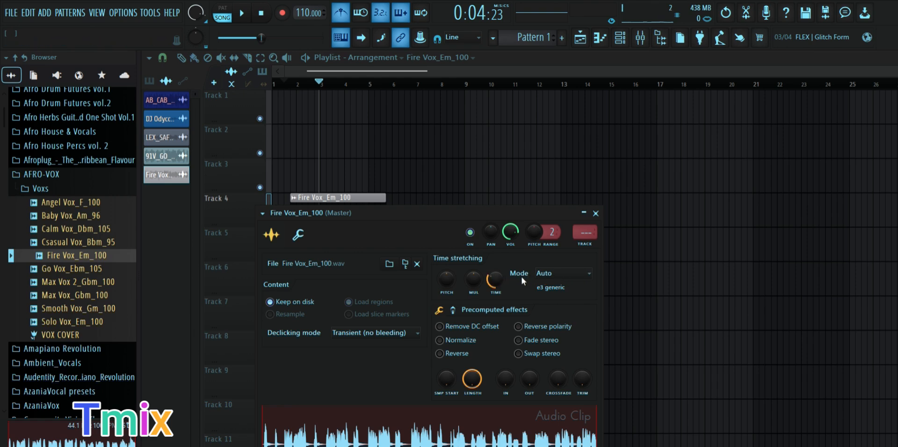
click(535, 274)
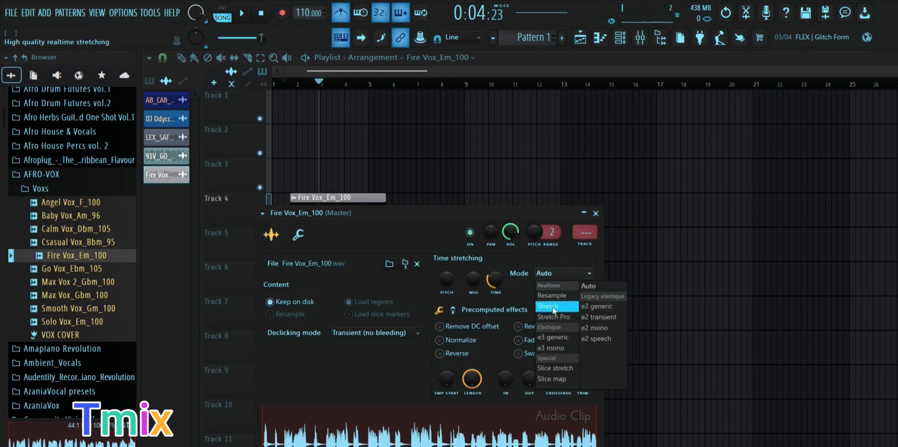
click(555, 322)
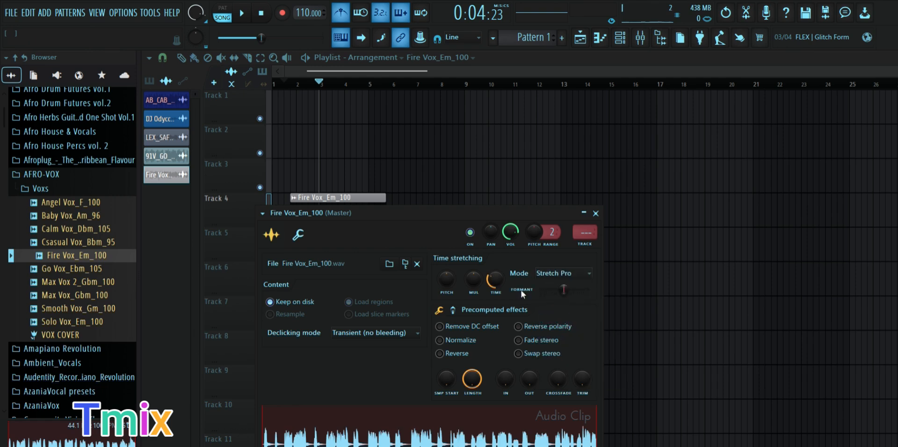
drag(452, 209, 452, 253)
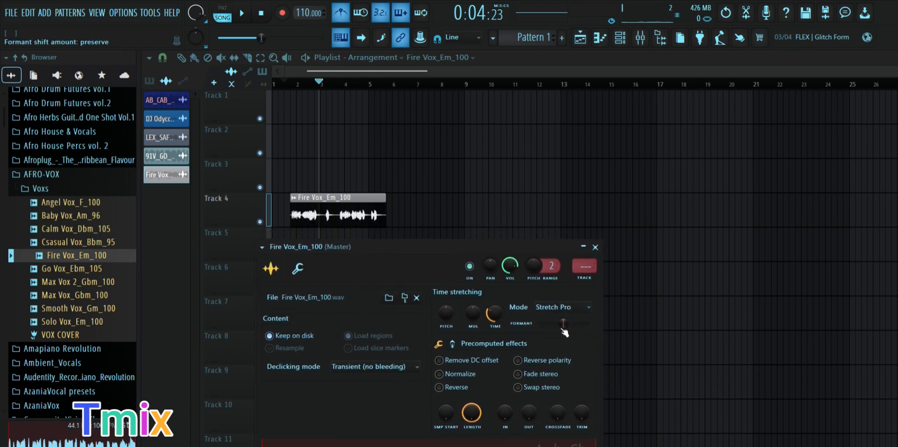
Step: Lower the vocal's formant shift to -400 cents and further to -700 cents while auditioning the clip
drag(557, 323, 555, 323)
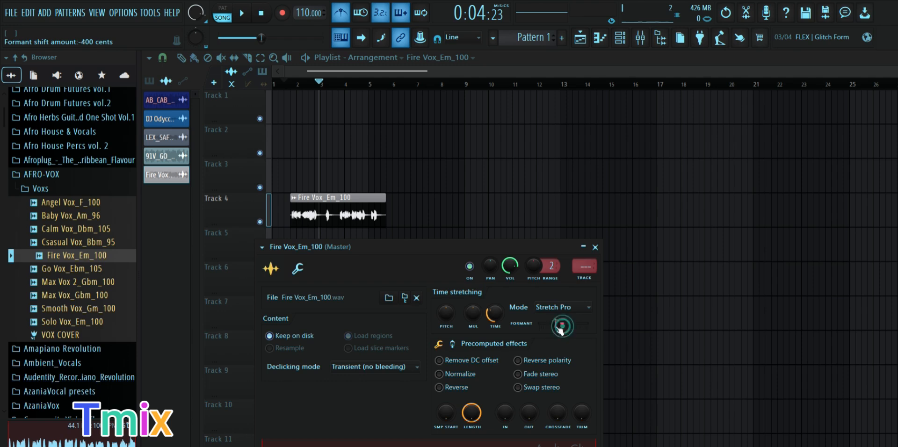
click(241, 13)
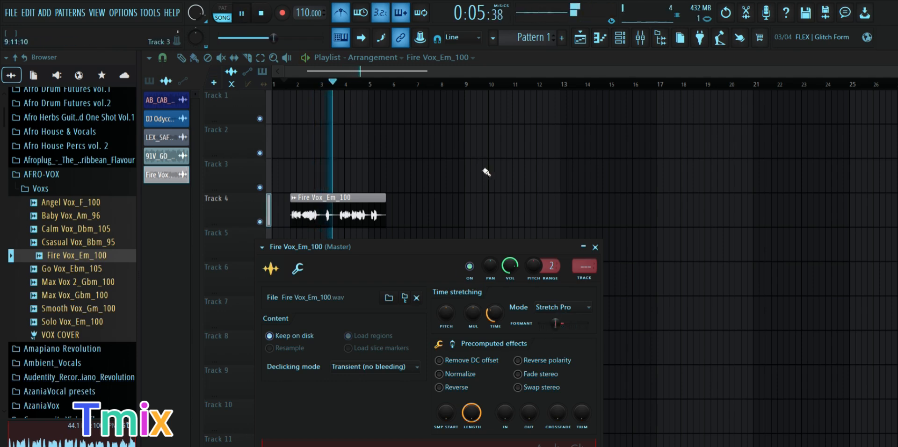
drag(558, 325, 550, 324)
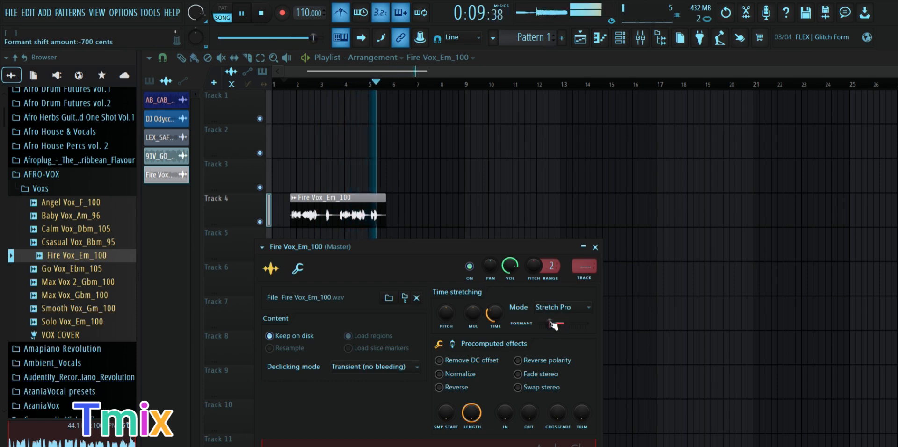
click(298, 87)
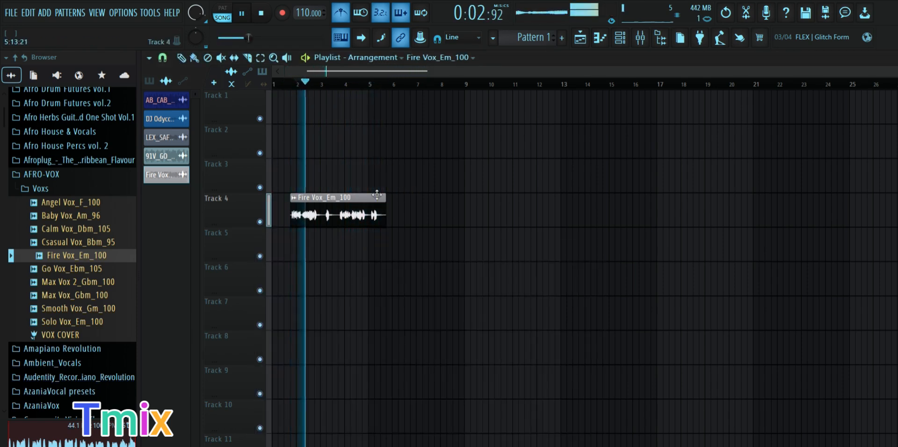
Step: Lower the vocal's formant shift to the slider's minimum during playback and stop the song
double_click(334, 214)
drag(551, 329, 539, 327)
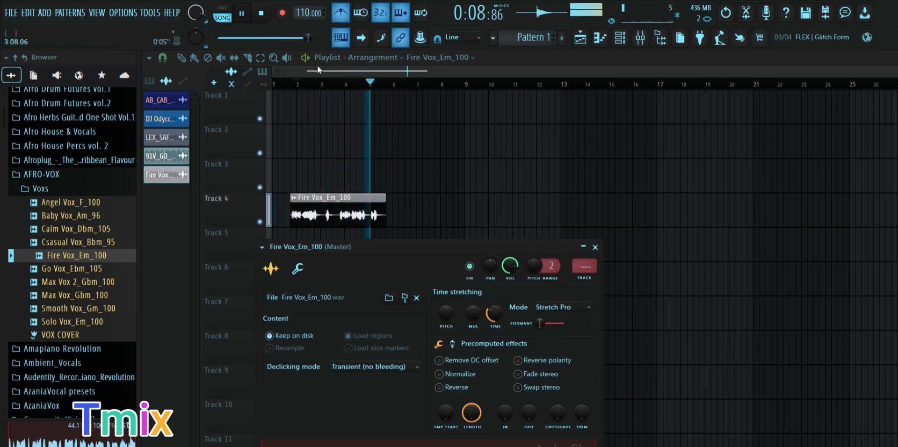
click(261, 14)
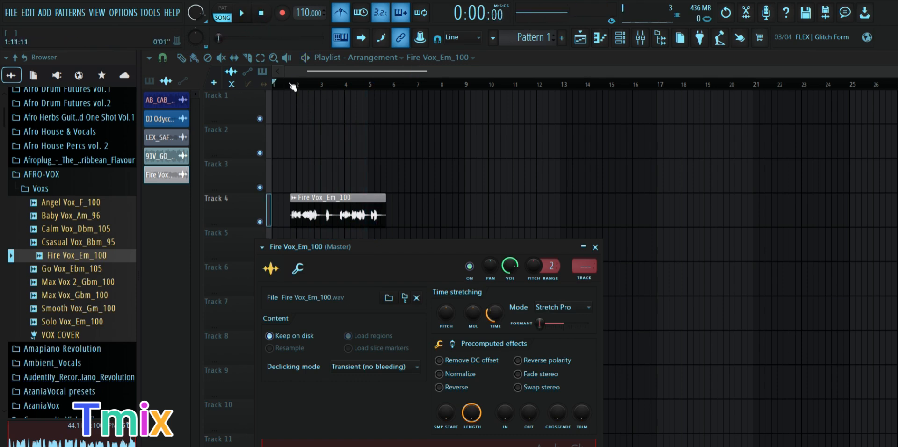
Step: Play the vocal from the start of its clip, raise the formant shift to +1200 cents and pause playback
click(291, 86)
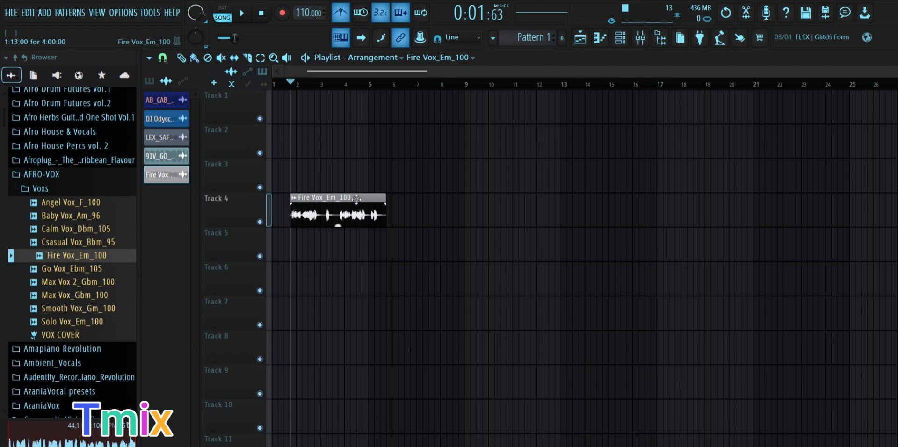
double_click(357, 199)
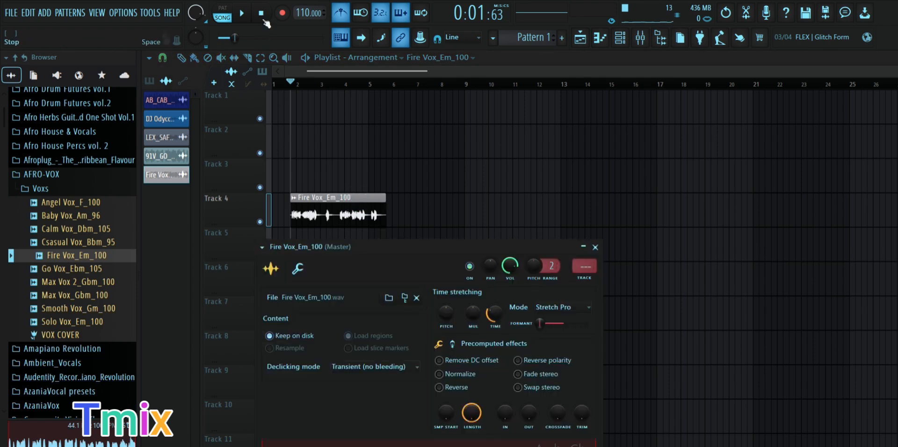
drag(479, 251, 521, 159)
key(space)
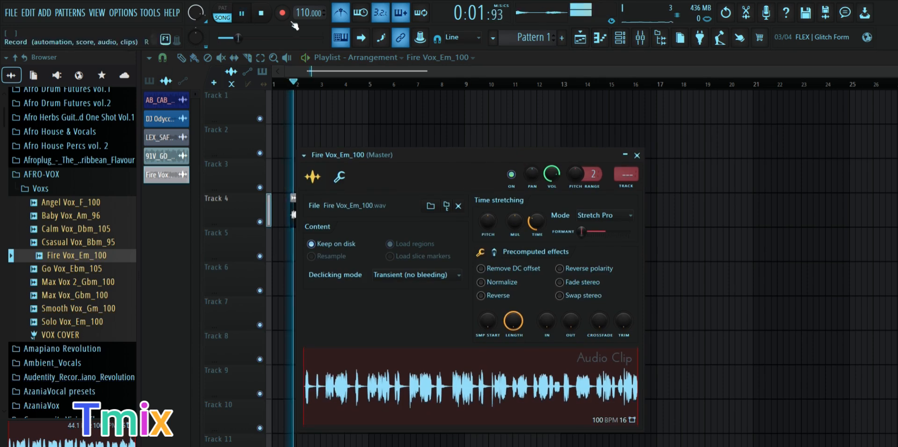
drag(584, 233, 636, 230)
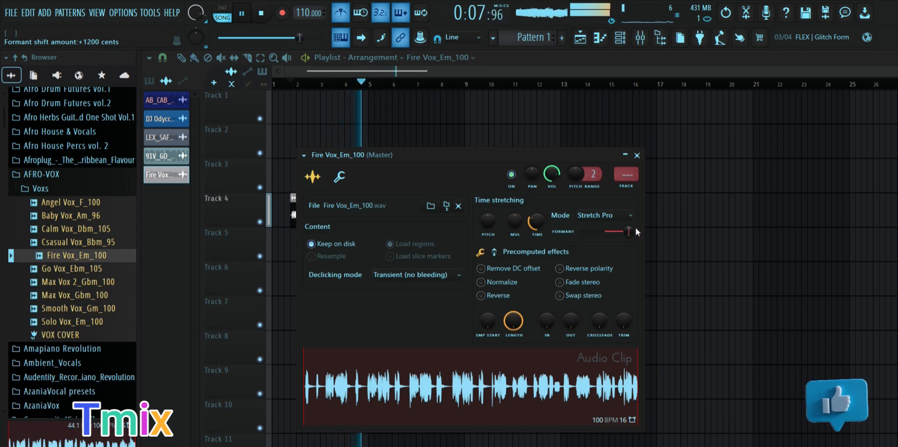
key(space)
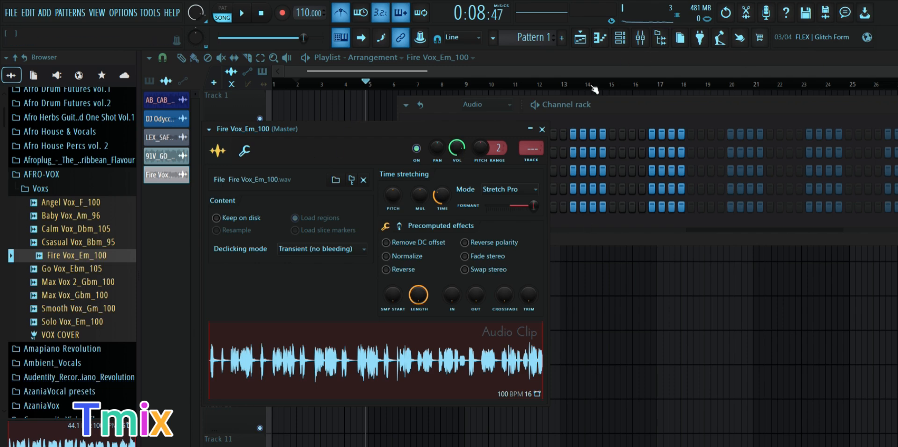
Step: Close the vocal's channel settings and preview the AFRO CHERRY drum loop and DS_LENNO_drum_kick_nerve from the browser favorites
click(542, 131)
scroll(82, 136, up, 7)
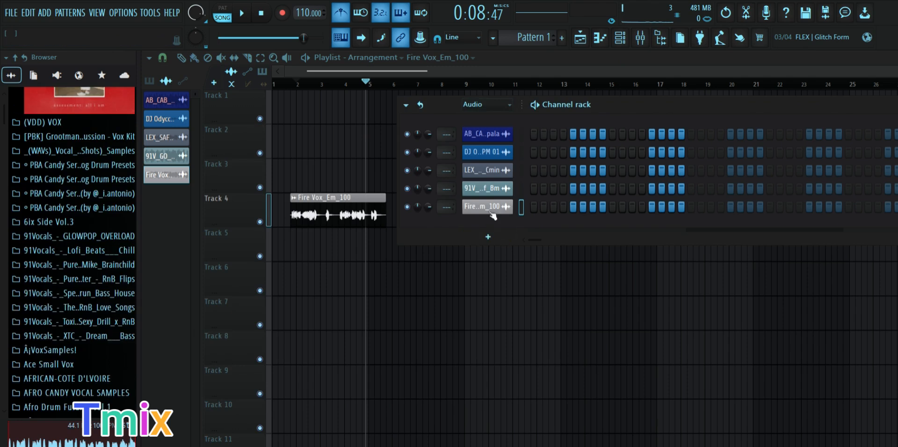
scroll(85, 145, up, 5)
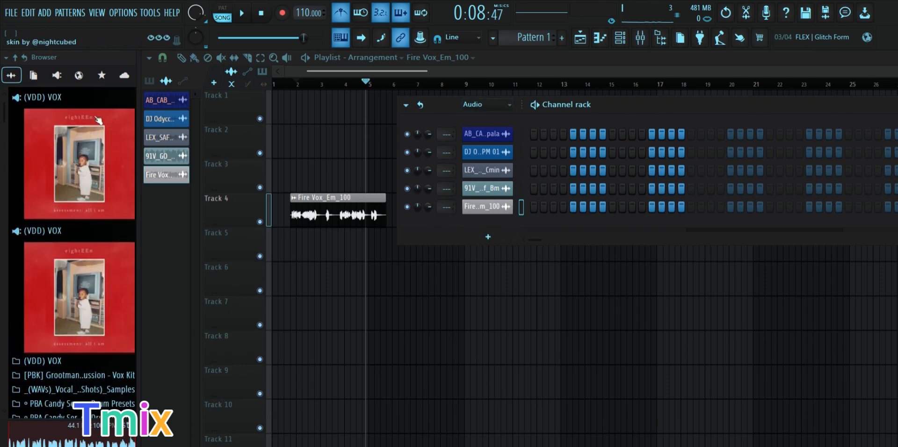
click(101, 76)
scroll(70, 233, down, 15)
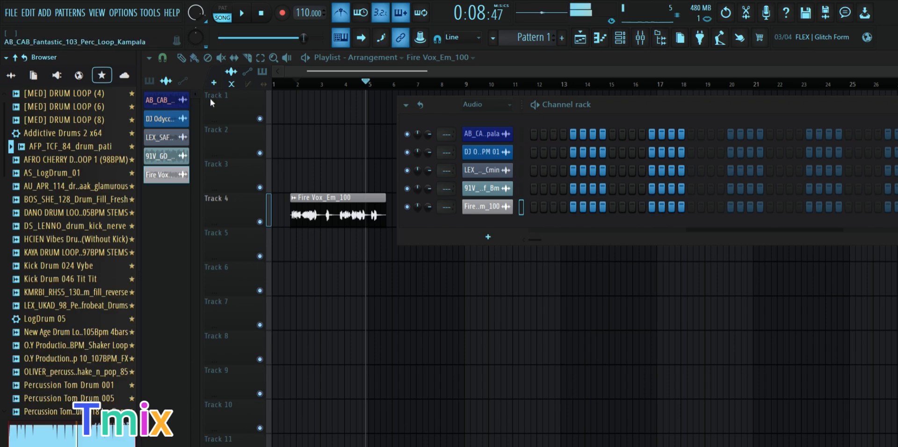
click(61, 160)
click(64, 226)
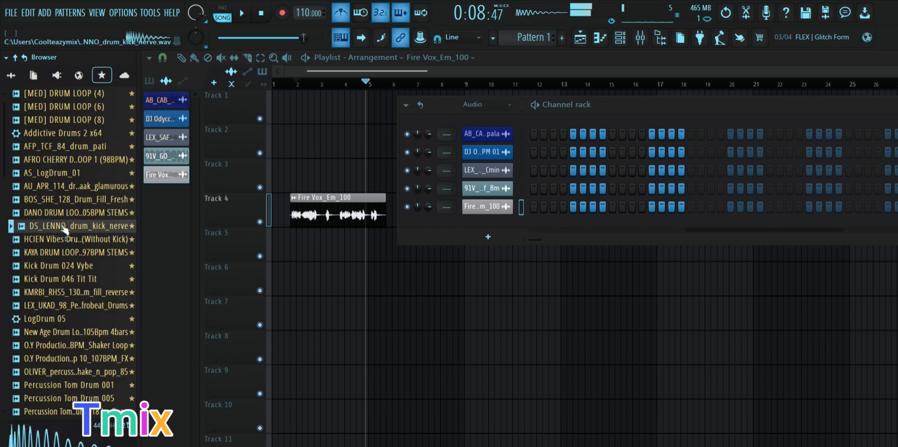
Step: Preview the AU_APR_114 drum loop, add it to the channel rack's Unsorted group and reposition the rack
click(82, 187)
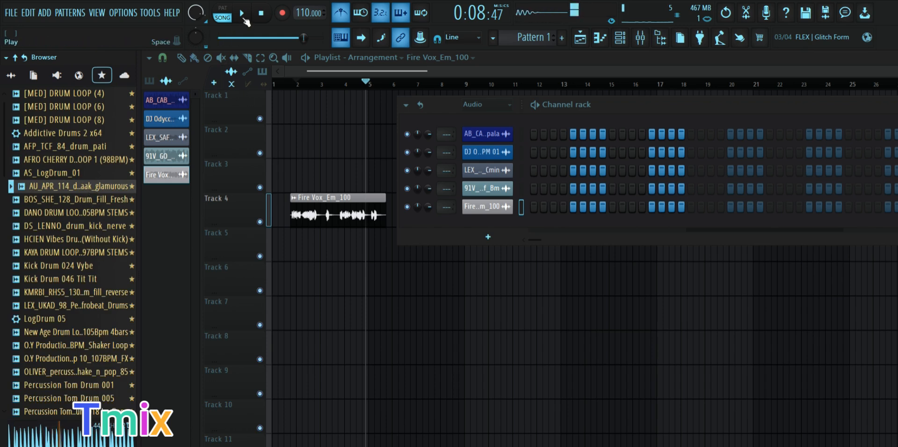
key(Page_Down)
drag(668, 112, 565, 90)
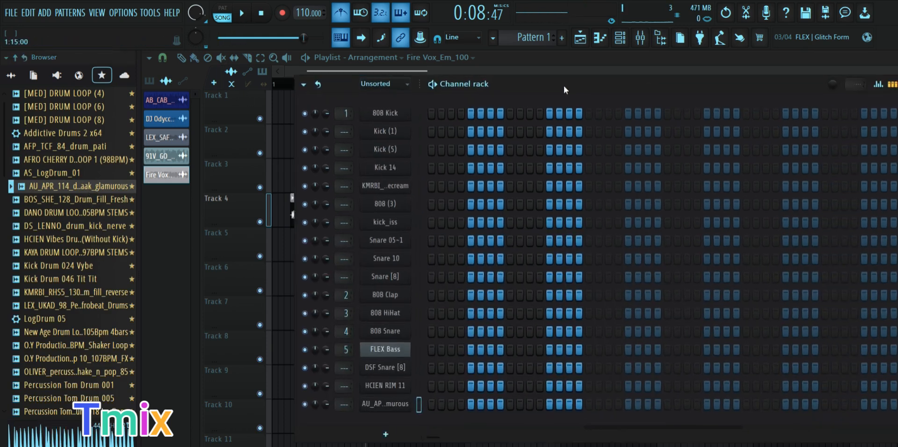
Step: Open the AU_APR_114 drum loop's channel settings, stop playback and shorten the sample length to about half
click(383, 402)
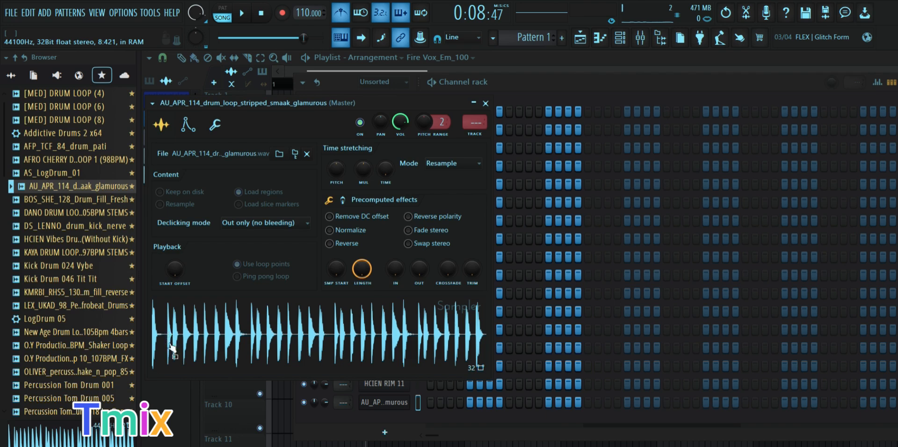
click(261, 14)
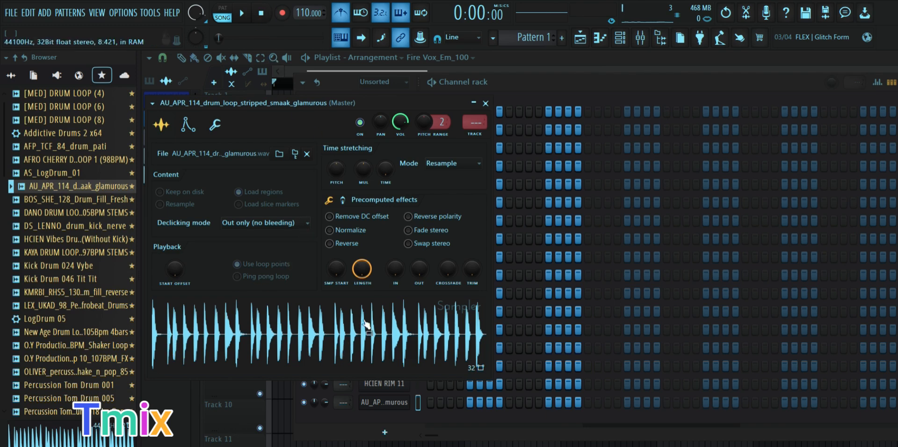
drag(419, 270, 419, 276)
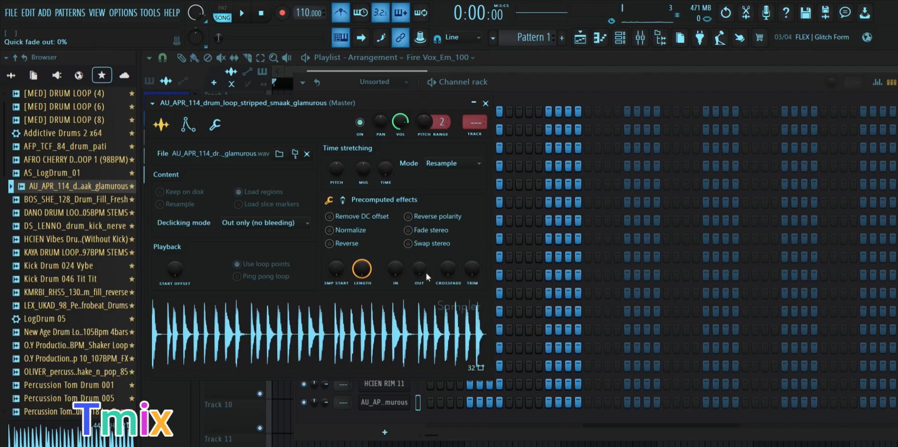
drag(362, 269, 362, 293)
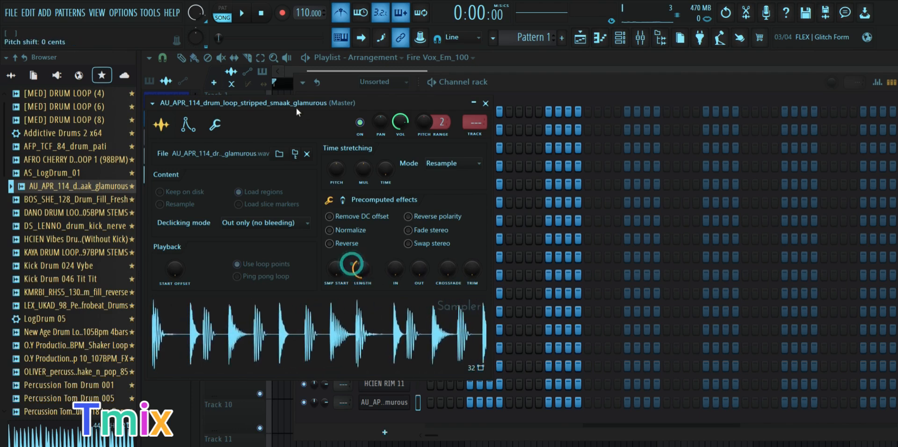
Step: Briefly play and pause the song and audition the shortened AU_APR_114 loop from its waveform
click(242, 14)
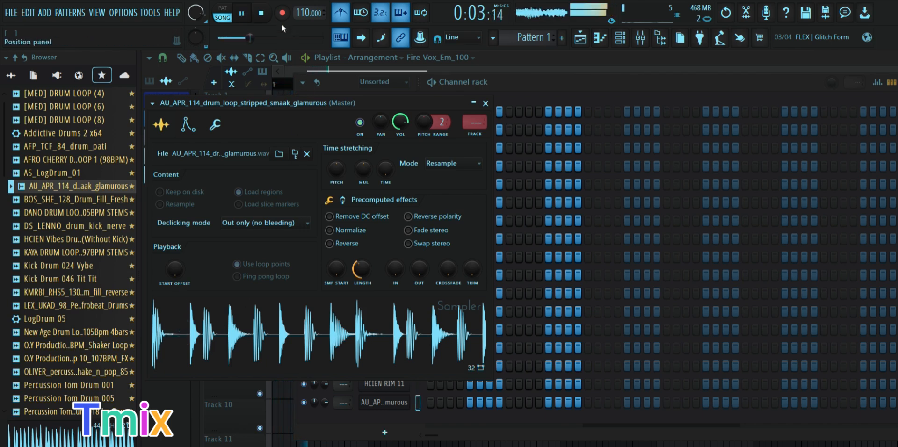
click(242, 13)
click(579, 39)
click(579, 40)
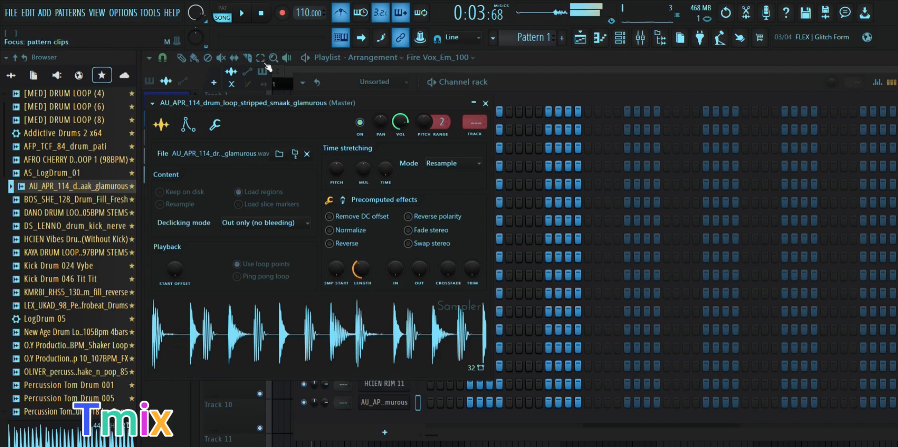
click(260, 16)
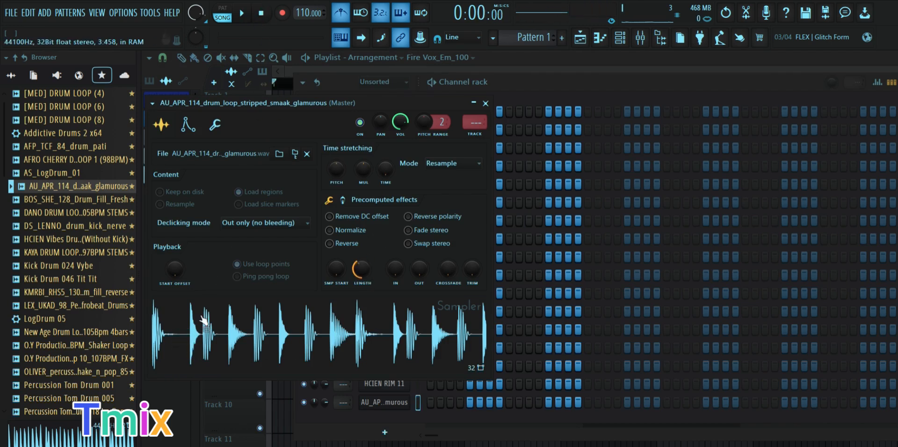
click(178, 347)
click(178, 346)
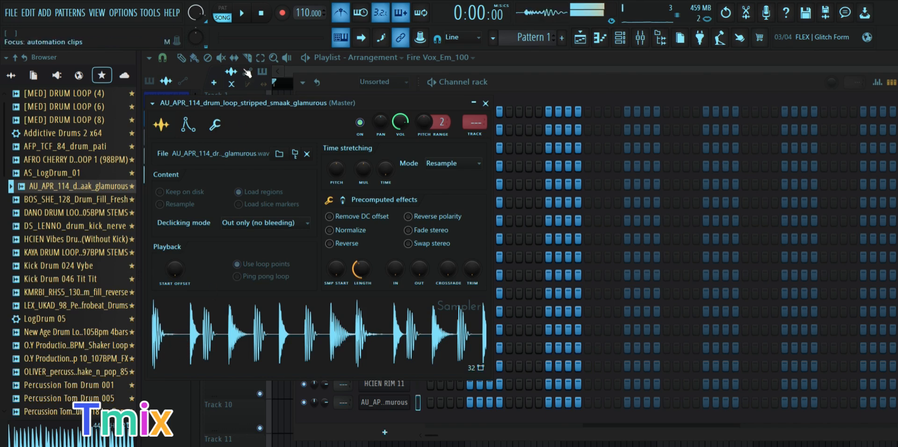
click(250, 17)
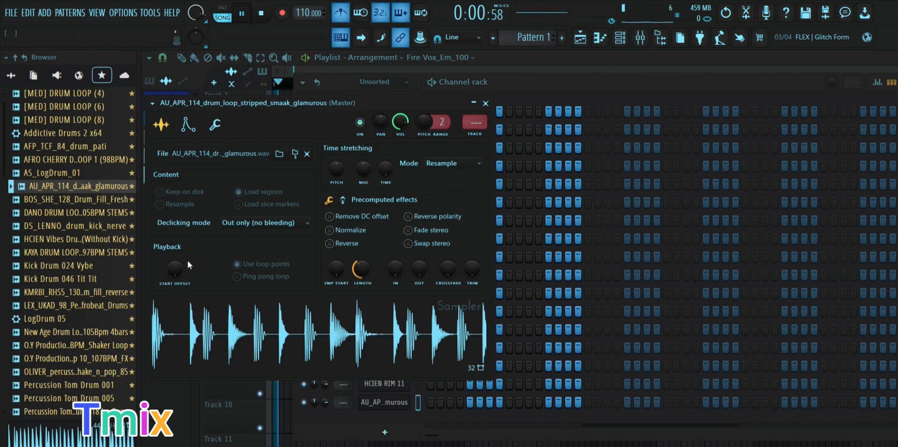
click(249, 17)
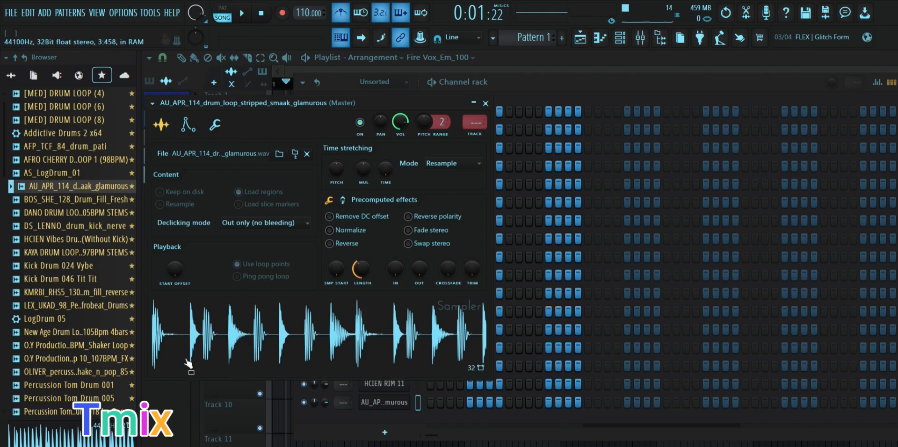
Step: Trim the AU_APR_114 loop to a single drum hit with a sample start offset of about 6%, auditioning the result
mouse_move(354, 270)
mouse_down()
mouse_move(334, 265)
mouse_move(361, 272)
mouse_move(361, 284)
mouse_up()
click(241, 341)
click(241, 340)
click(242, 341)
click(244, 341)
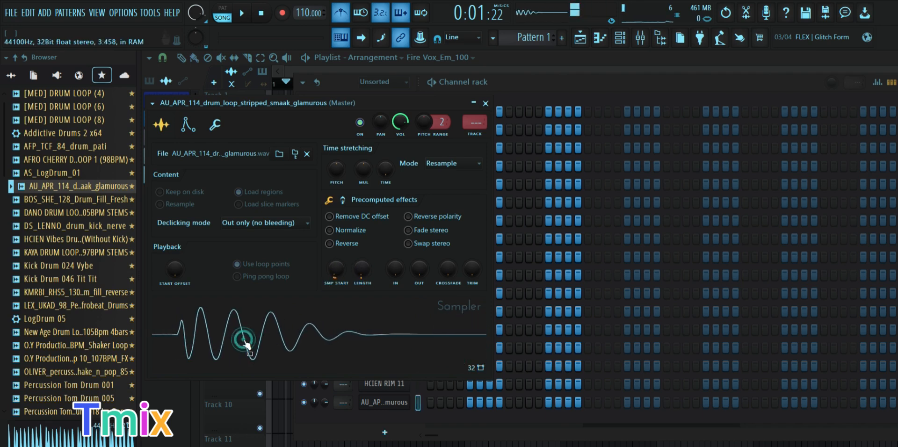
drag(335, 272, 334, 269)
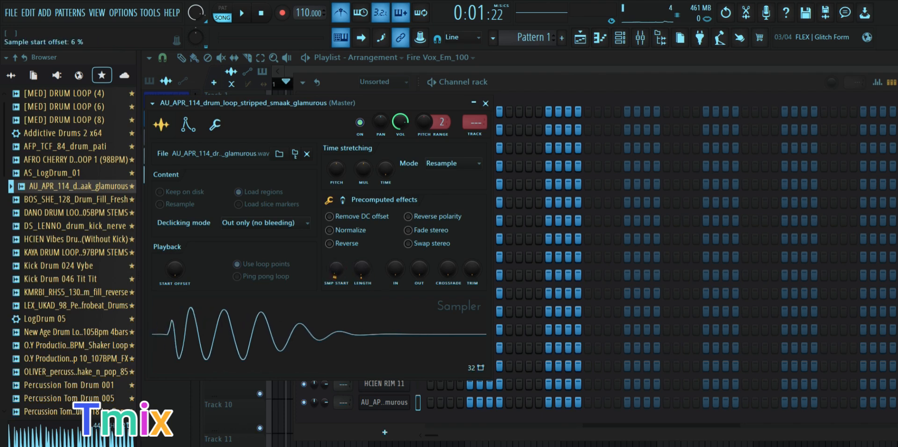
click(241, 340)
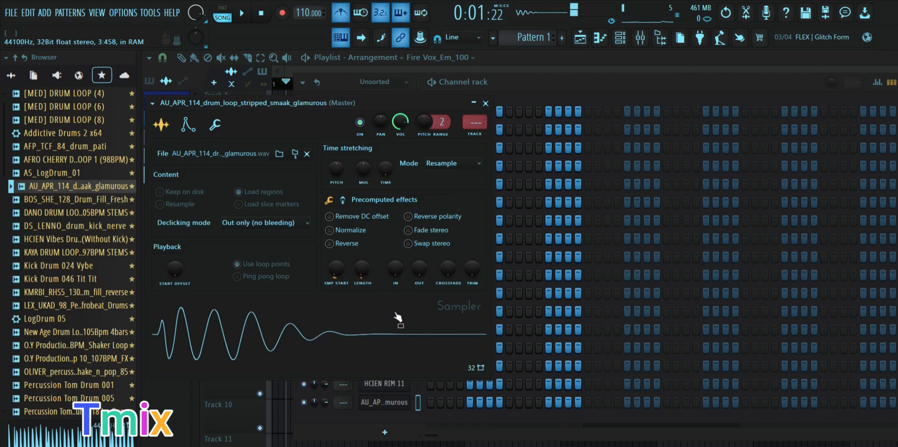
Step: Boost the trimmed drum hit's gain to 2% in the precomputed effects and audition it
scroll(449, 260, down, 3)
drag(471, 269, 472, 252)
drag(333, 223, 334, 215)
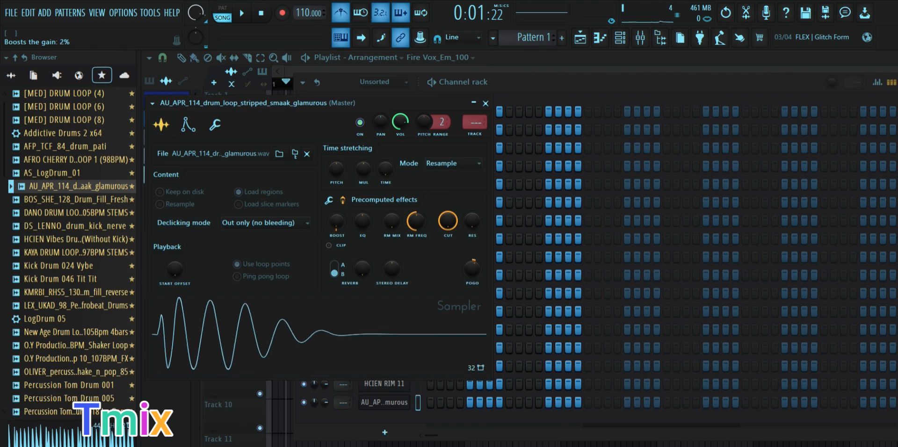
click(219, 346)
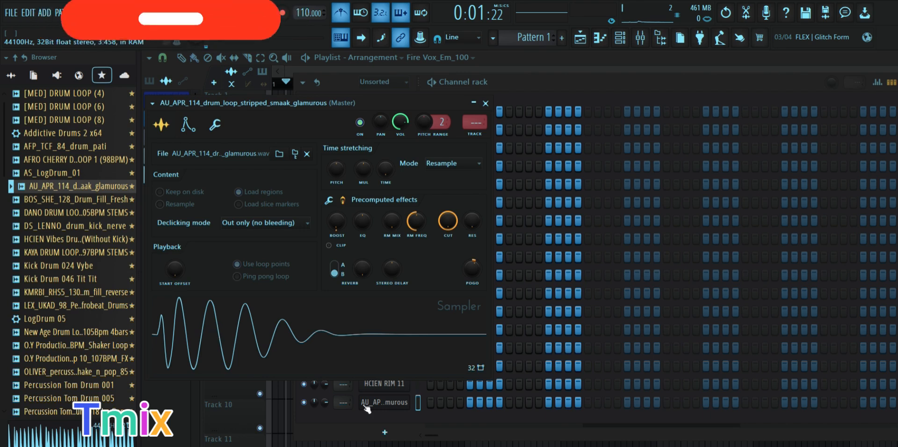
Step: Close the drum loop's channel settings and hide the channel rack to show the empty playlist
click(486, 103)
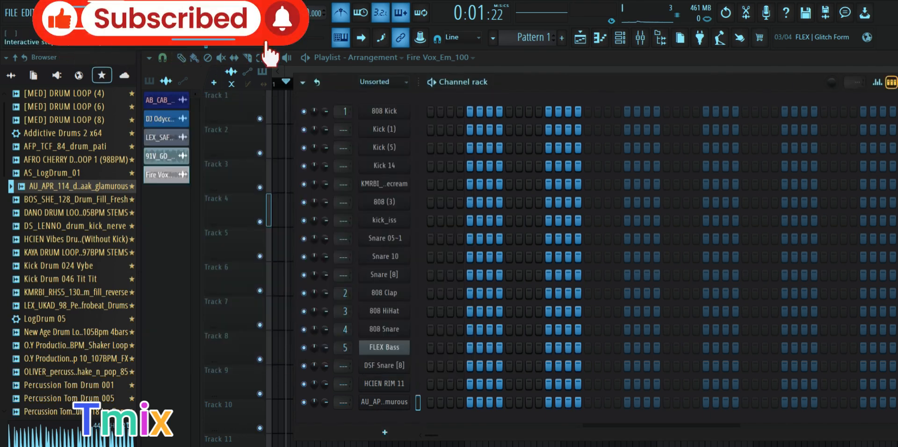
key(F6)
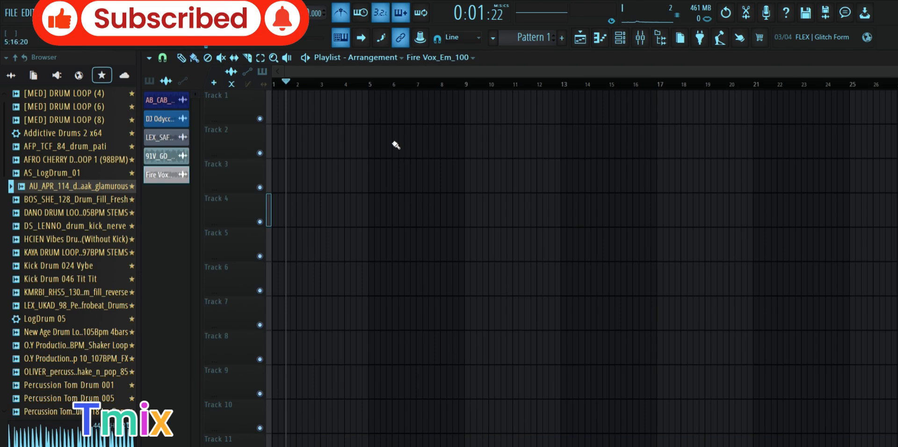